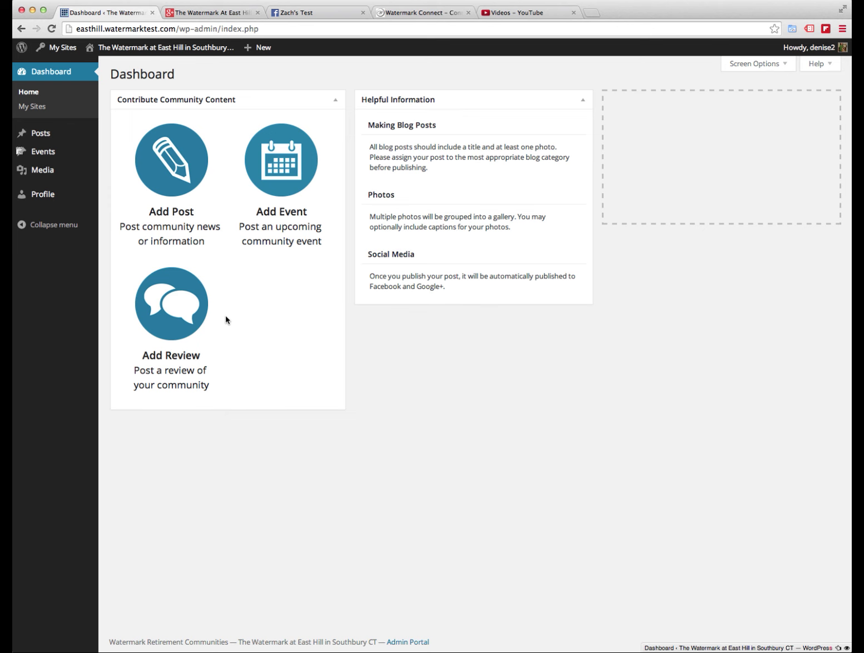
Create a new post titled "The Watermark" with the body text "I love living at The Watermark".
left_click(186, 220)
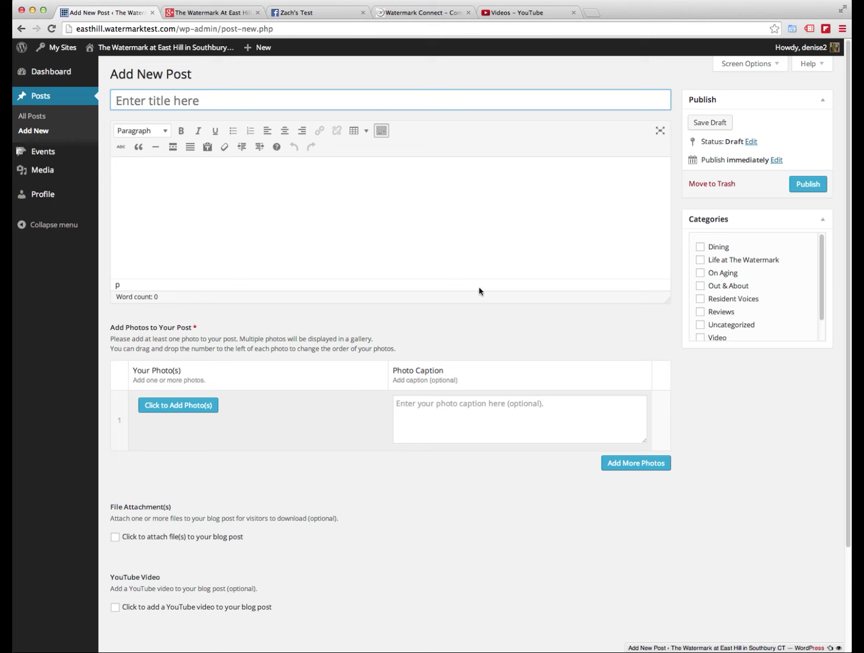
left_click(149, 98)
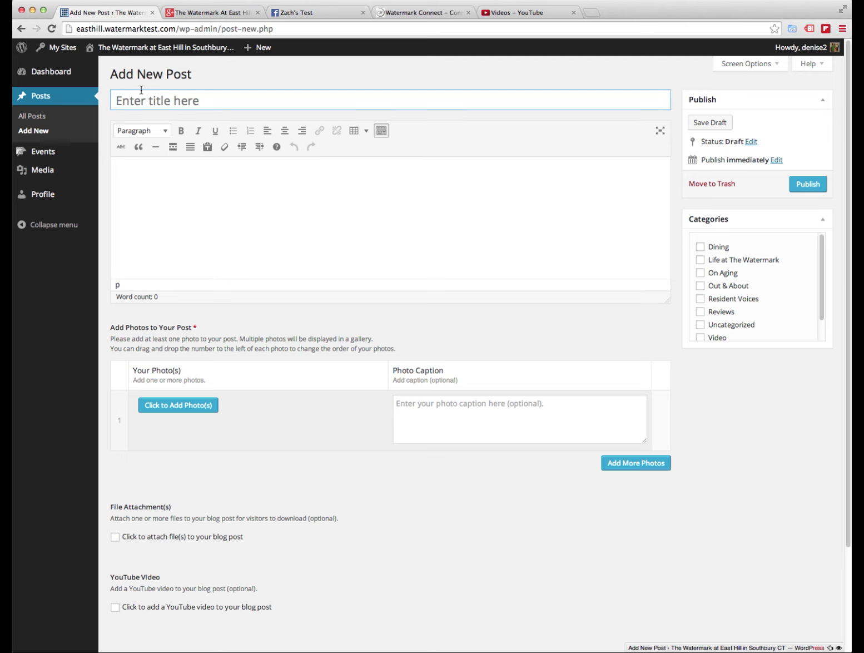
left_click(178, 190)
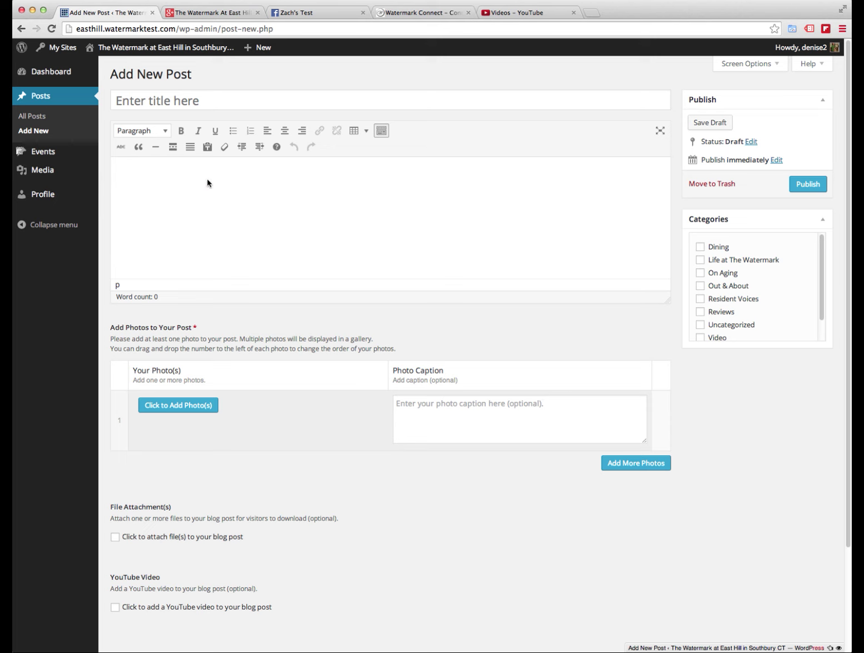
left_click(163, 100)
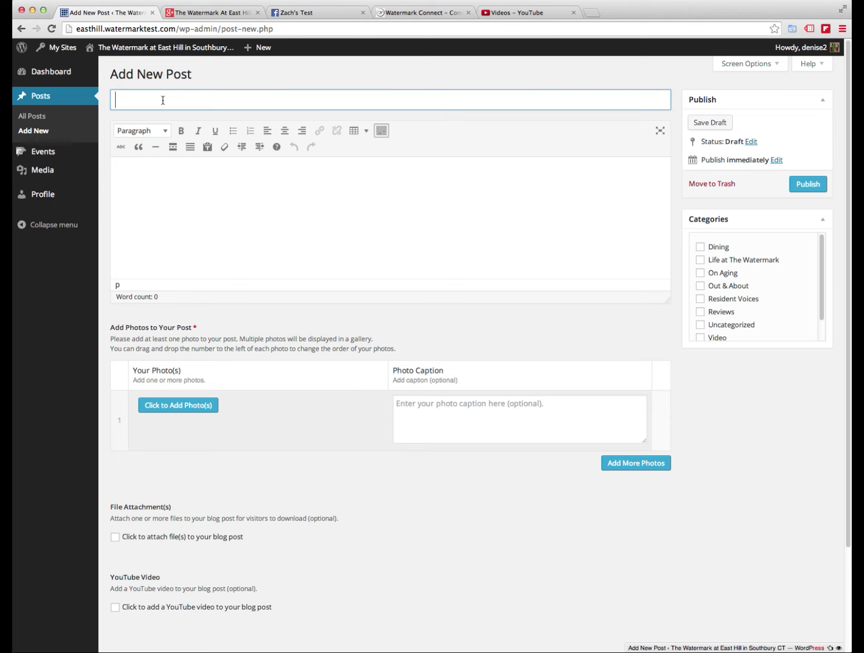
type("The Watermark")
key("Tab")
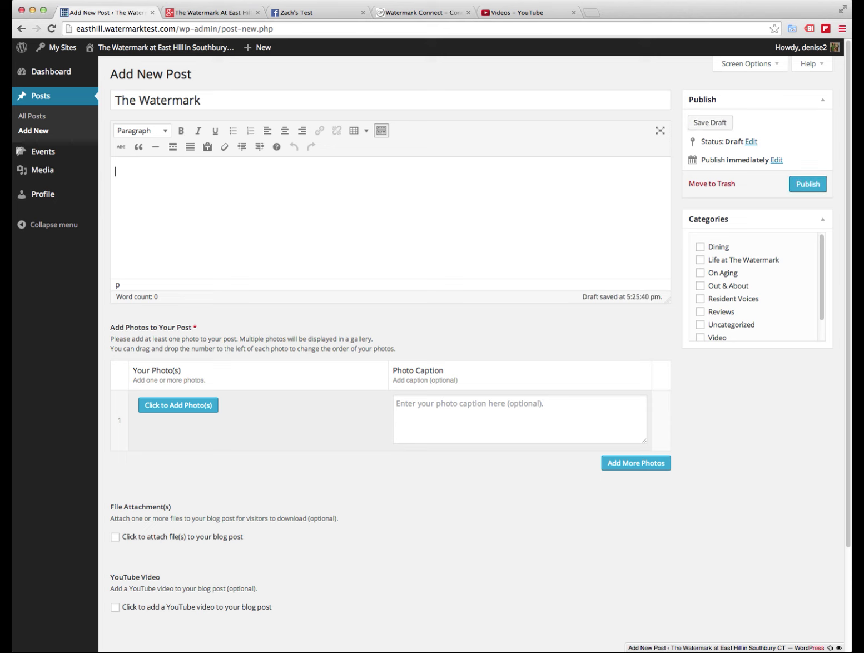
type("Ilove living at The Watermark")
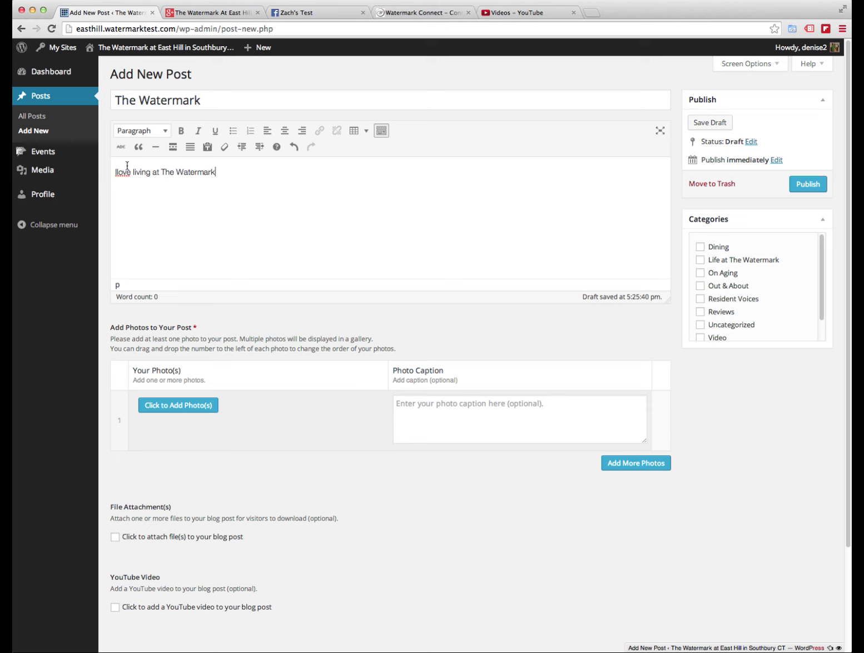
left_click(118, 172)
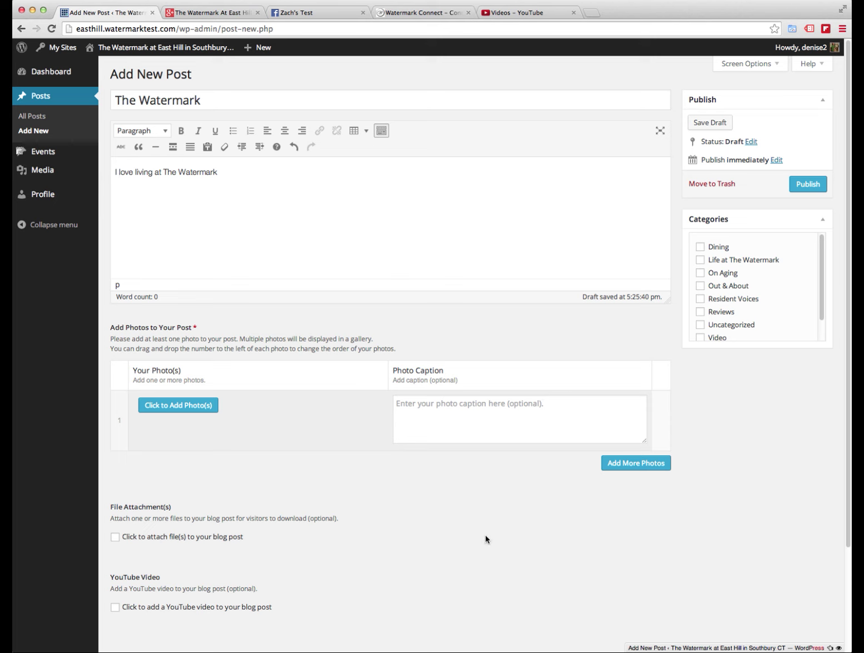
Start adding photos to the post from the computer and open the JPEG folder inside the Desktop's photos folder.
left_click(165, 407)
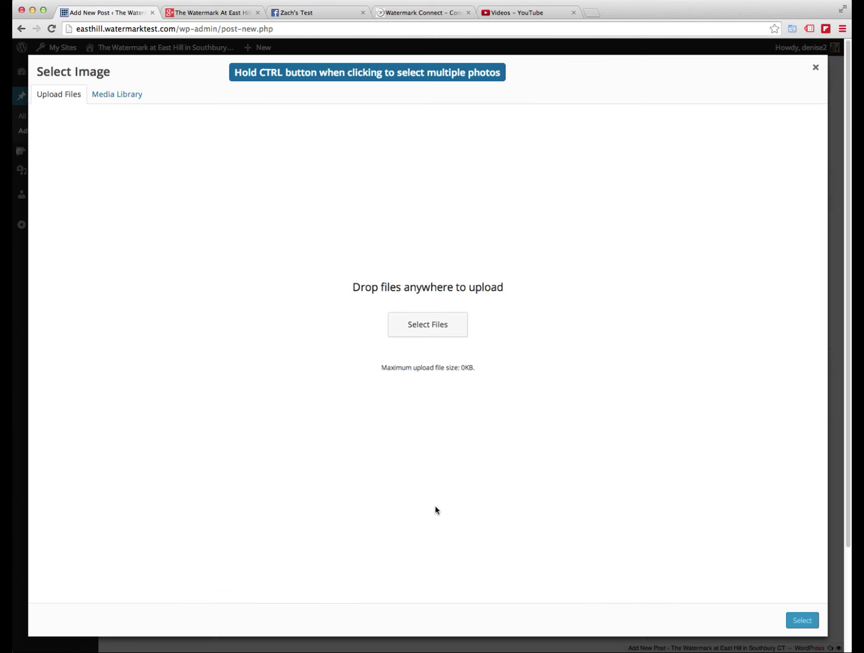
left_click(117, 98)
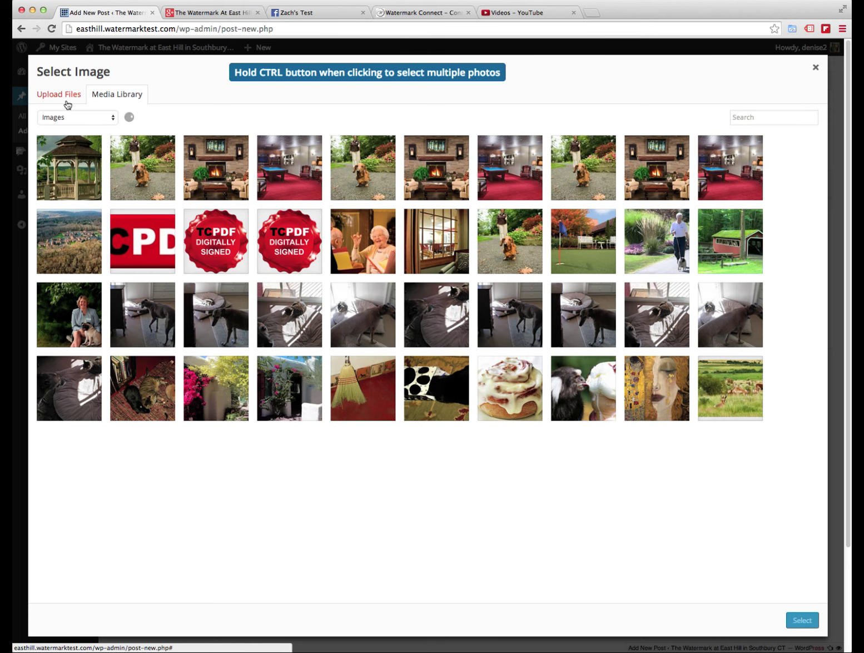
left_click(59, 96)
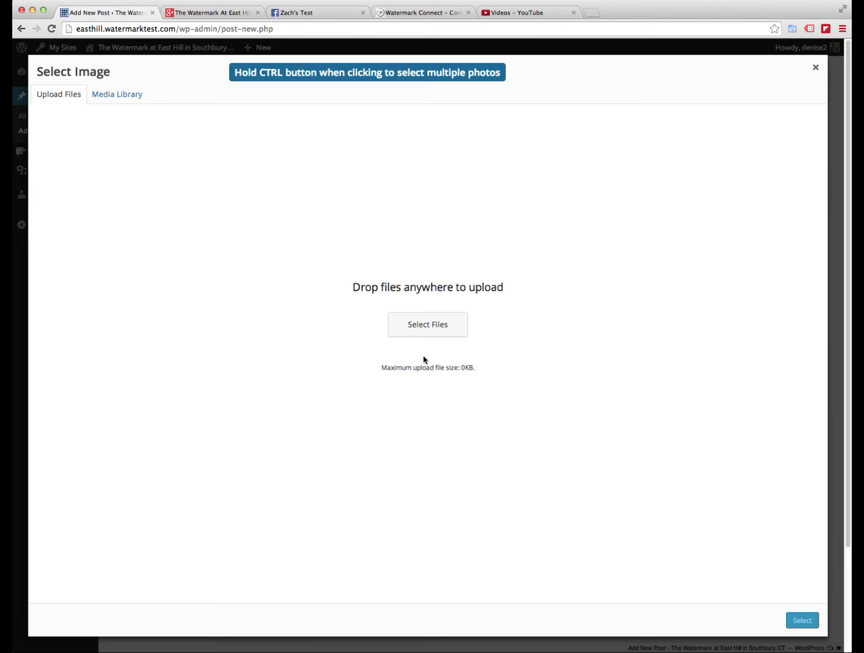
left_click(427, 326)
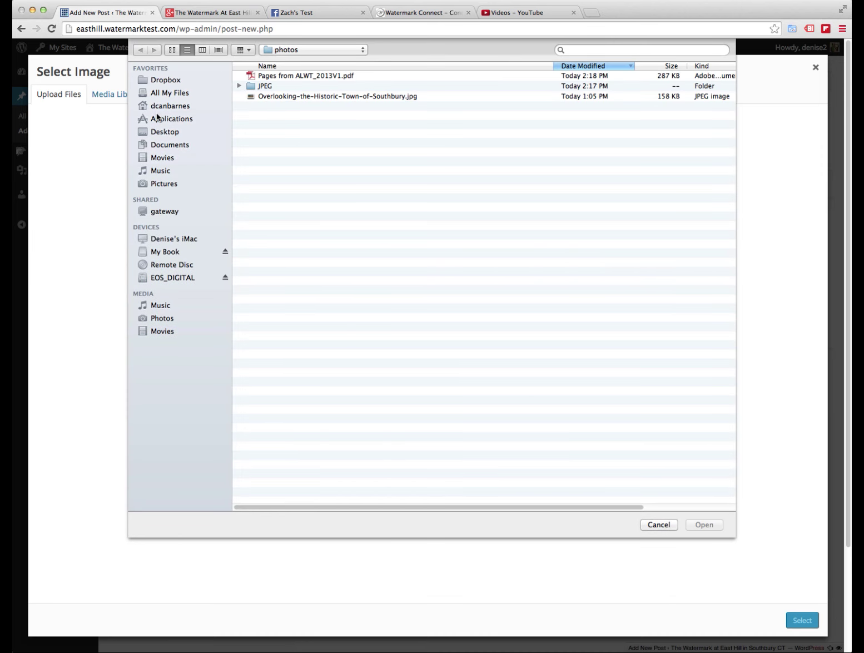
left_click(173, 133)
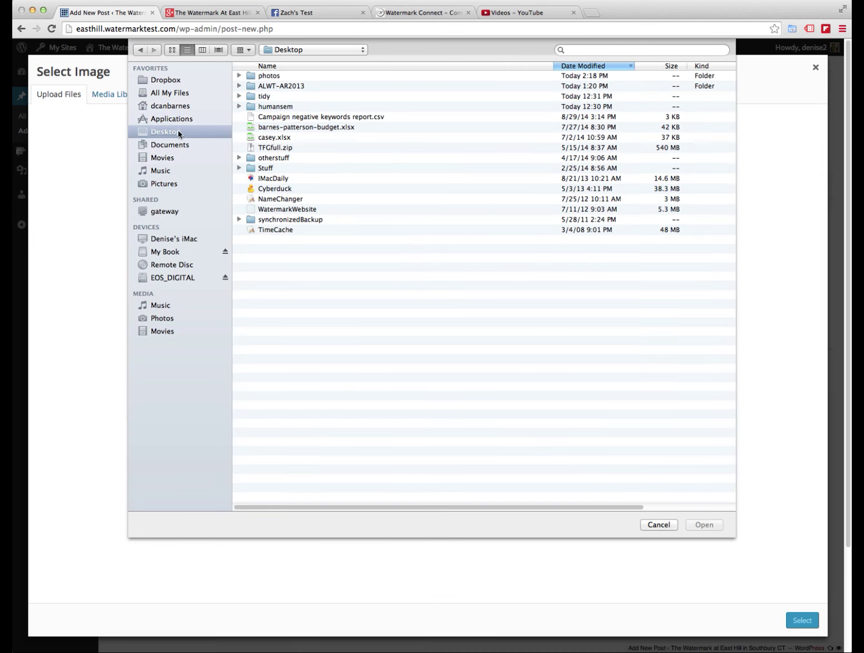
double_click(251, 77)
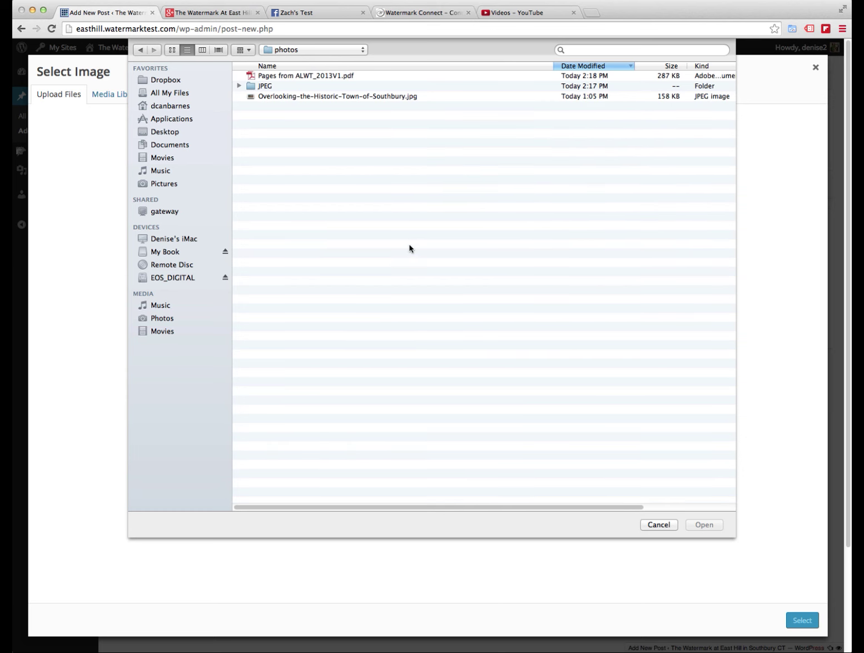
double_click(262, 88)
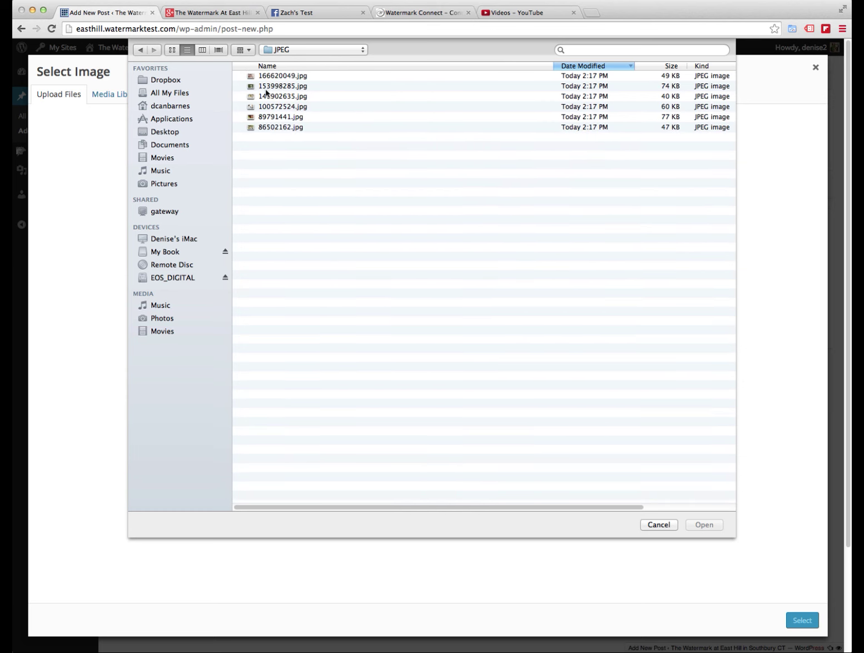
Upload the four images 166620049.jpg, 153998285.jpg, 145902635.jpg and 100572524.jpg and add them to the post.
left_click(278, 79)
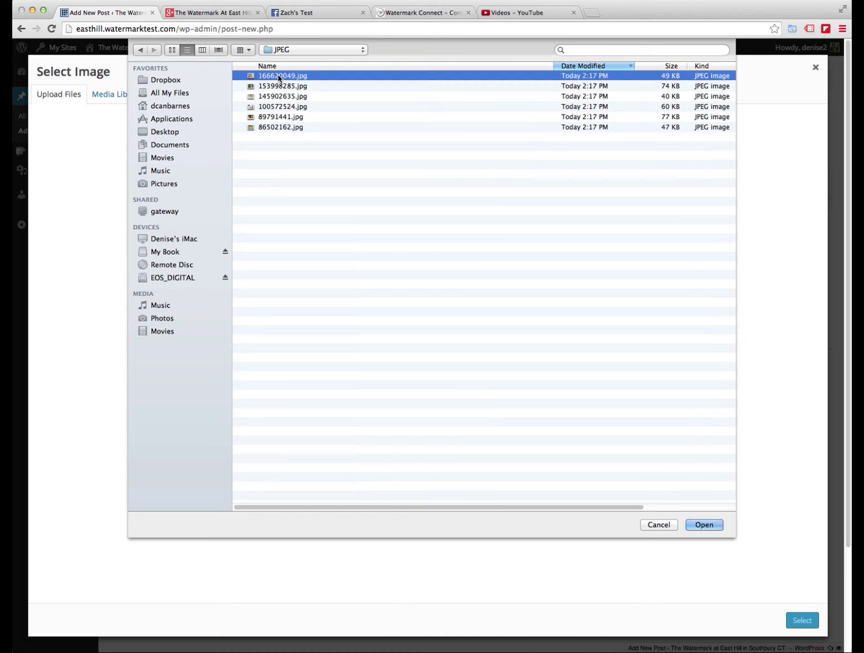
left_click(287, 107, "shift")
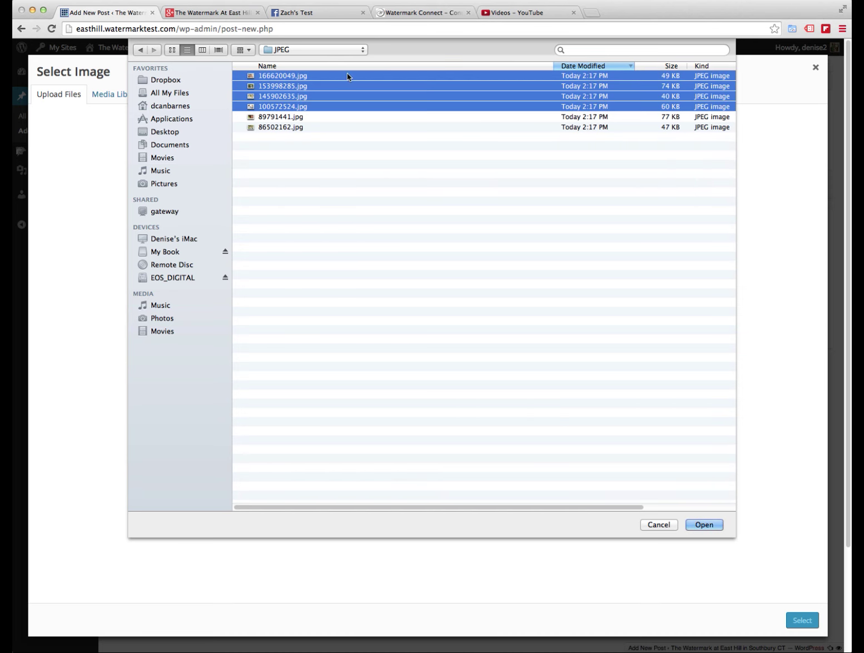
left_click(284, 76)
left_click(265, 106, "shift")
left_click(704, 524)
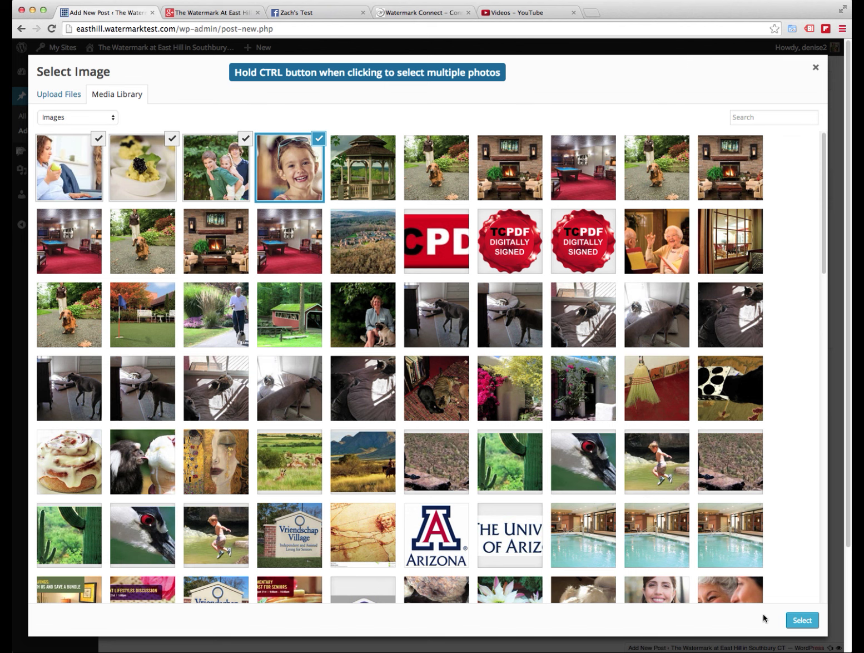
left_click(801, 621)
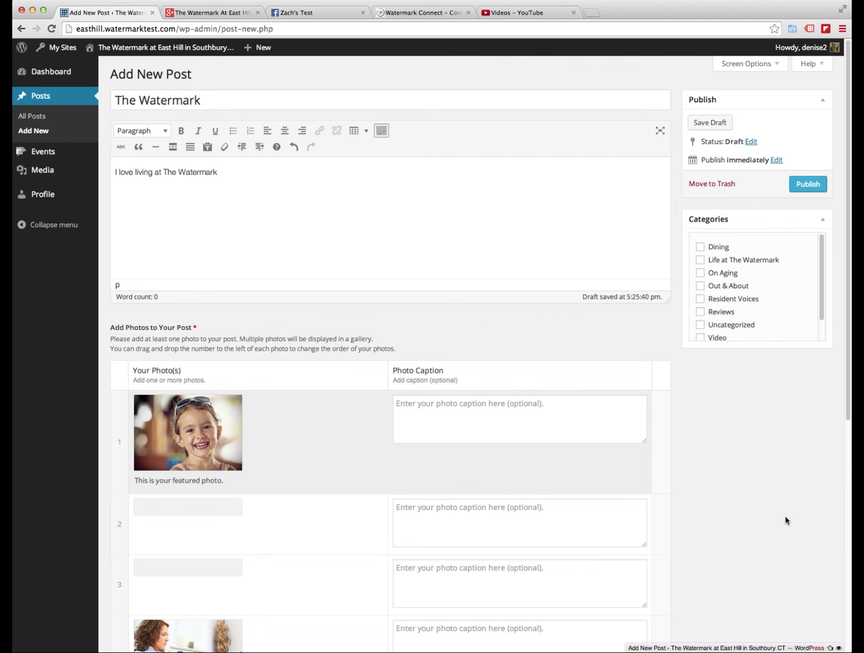
Move the fourth photo, the woman with the apple, to first place so it is the featured photo.
scroll(785, 516, "down", 3)
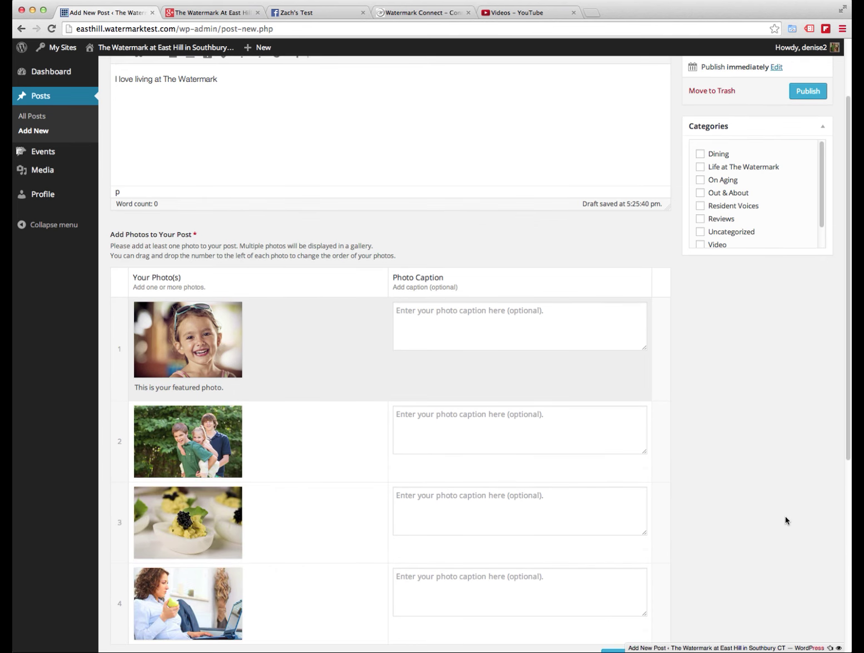
scroll(785, 516, "down", 3)
scroll(786, 516, "up", 2)
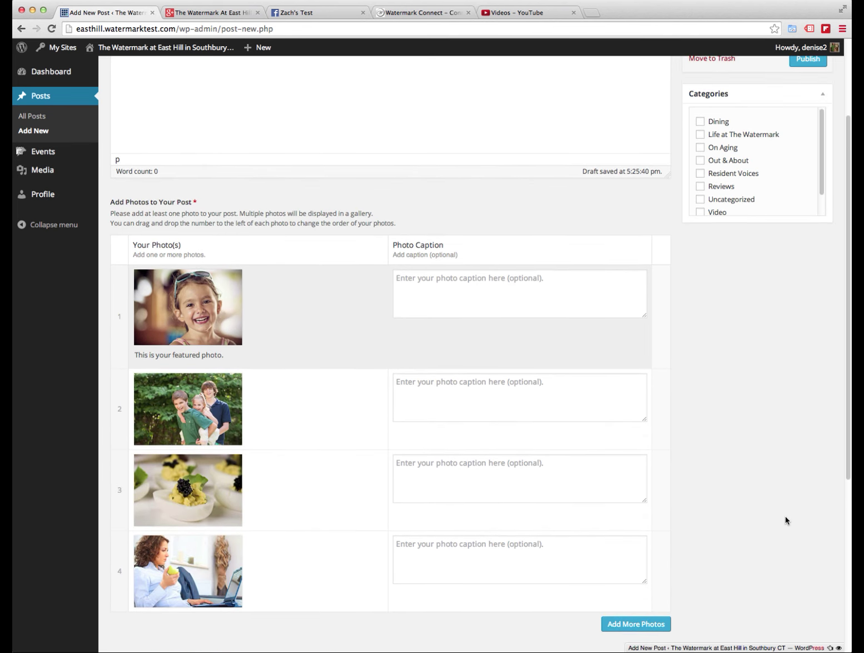
left_click(431, 293)
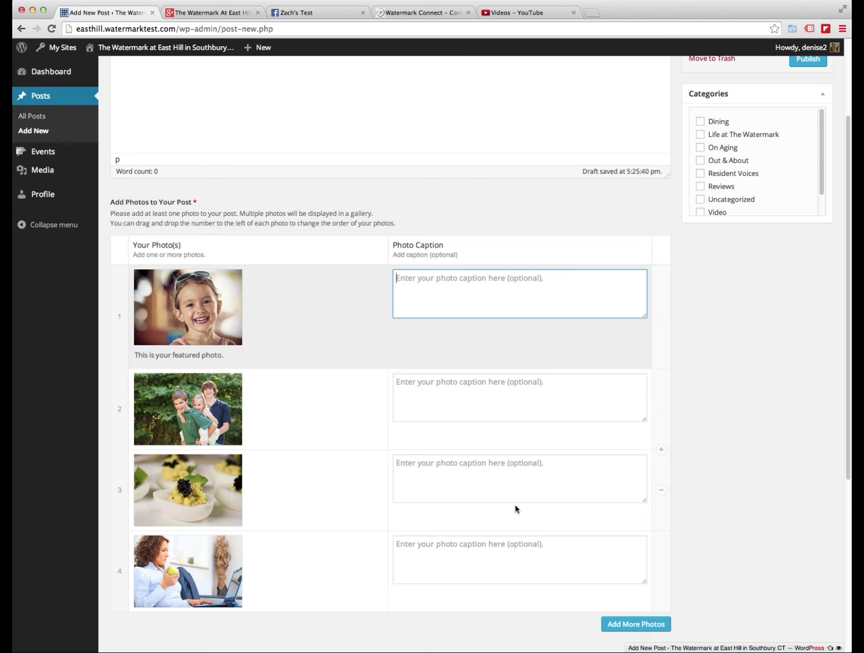
left_click_drag(119, 550, 118, 278)
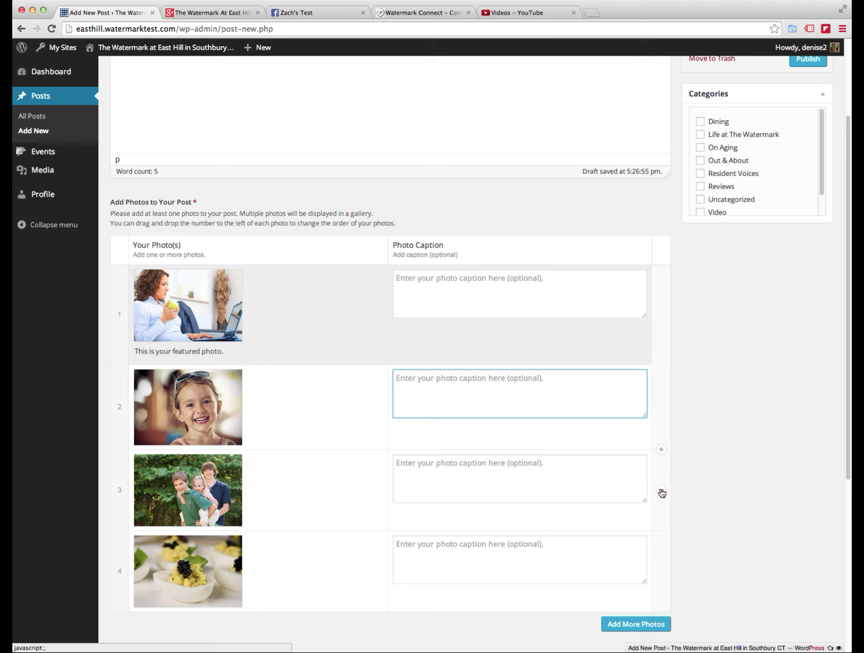
Remove the third photo, showing the three children, and insert an empty photo row above the last photo.
left_click(662, 493)
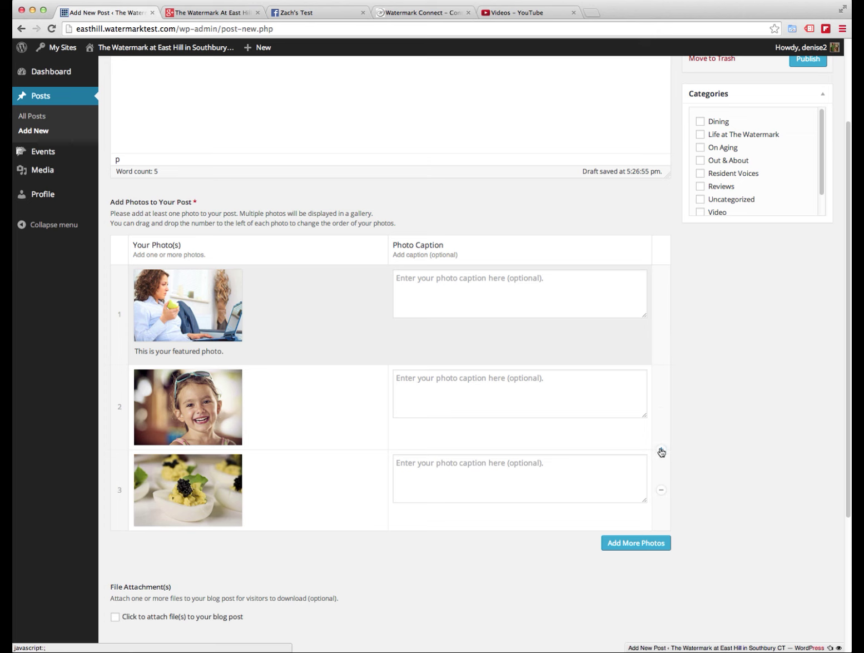
left_click(659, 450)
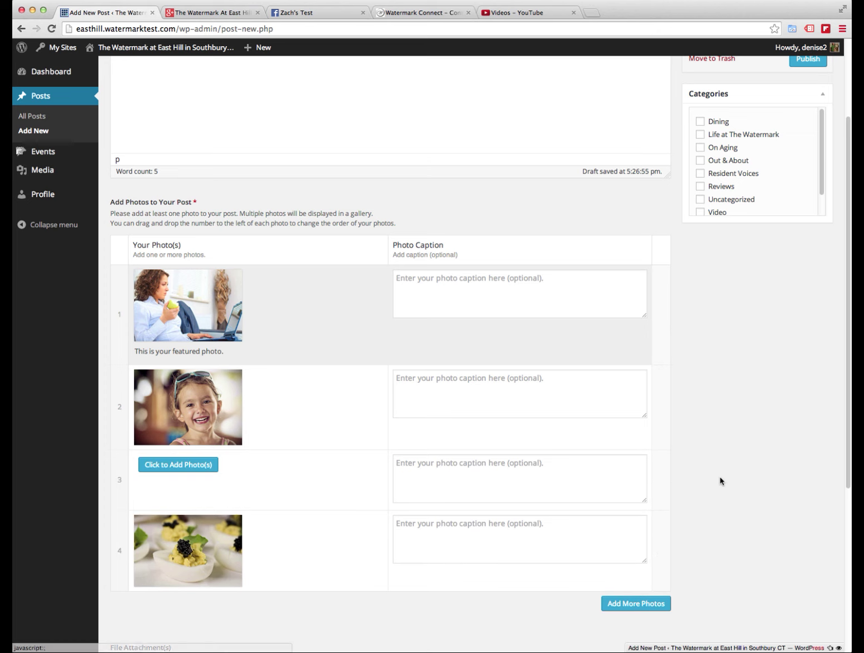
Upload 86502162.jpg from the computer and place it in the empty third photo row.
left_click(178, 467)
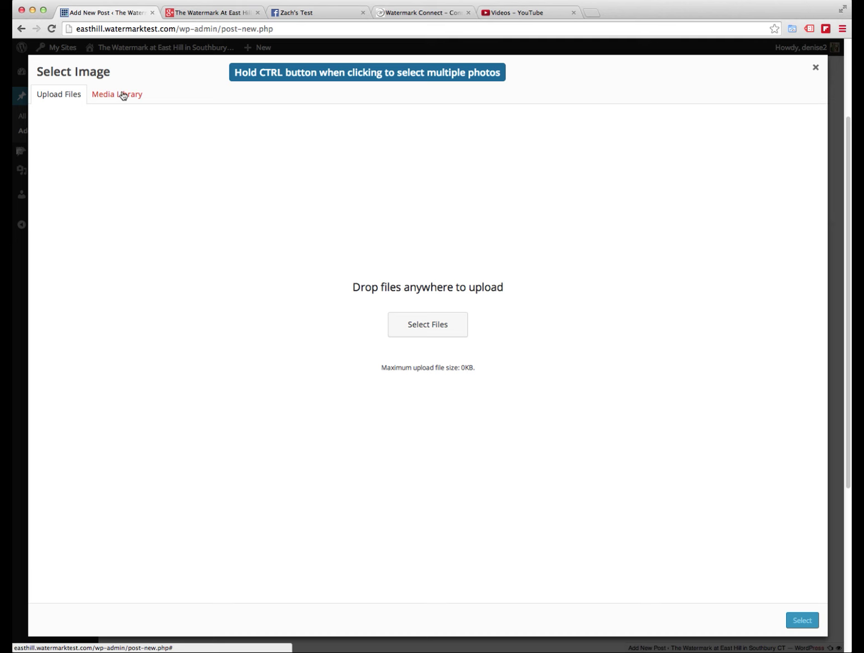
left_click(434, 331)
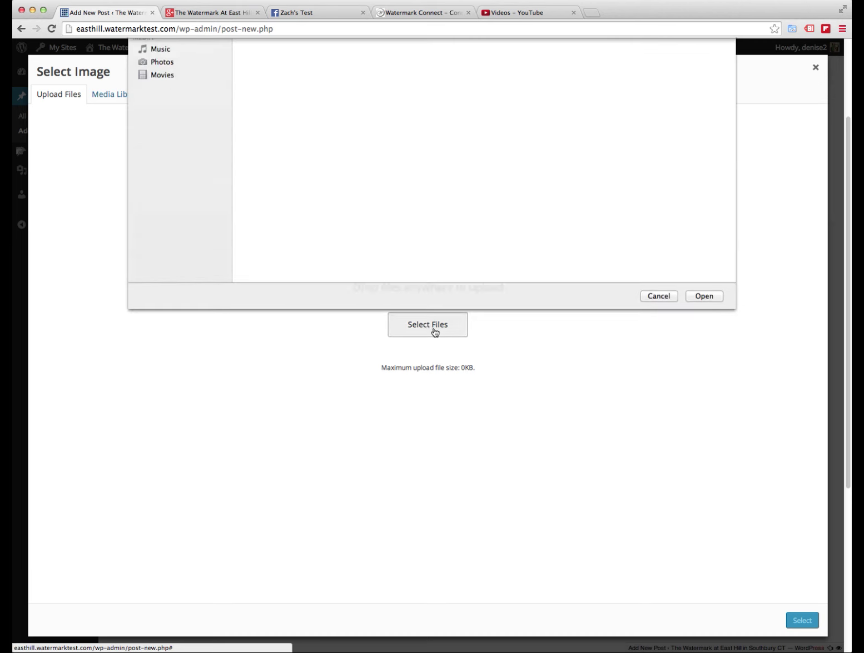
left_click(276, 128)
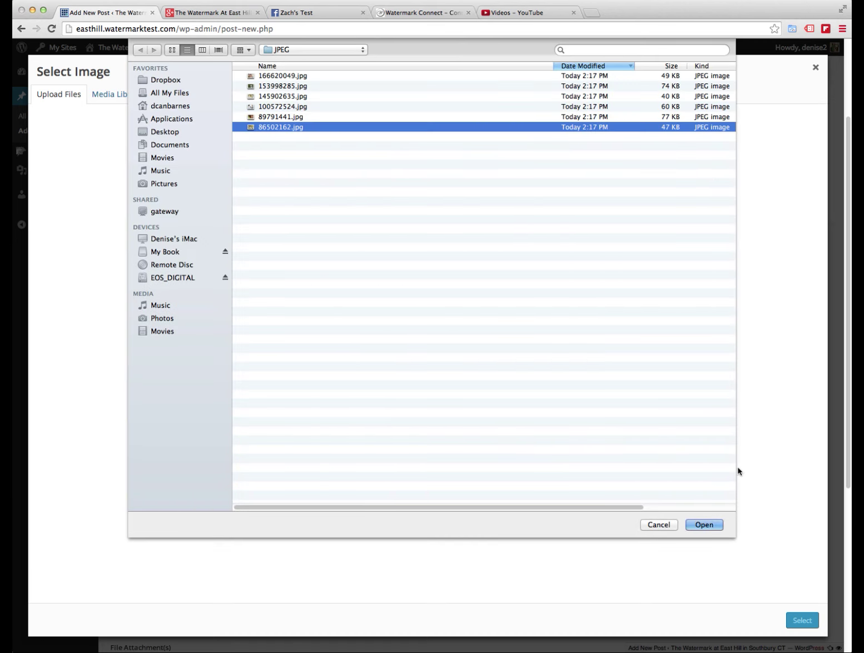
left_click(702, 524)
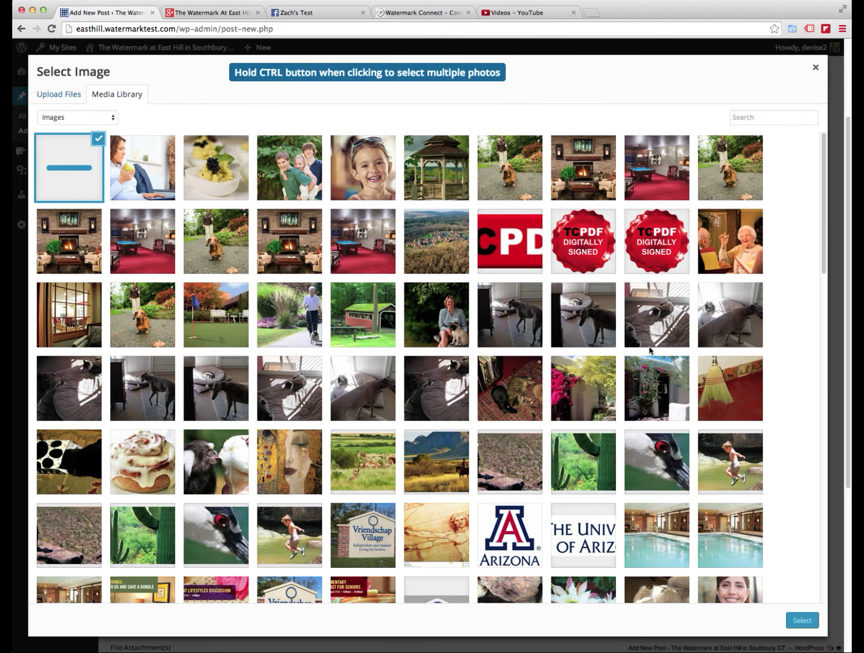
left_click(810, 624)
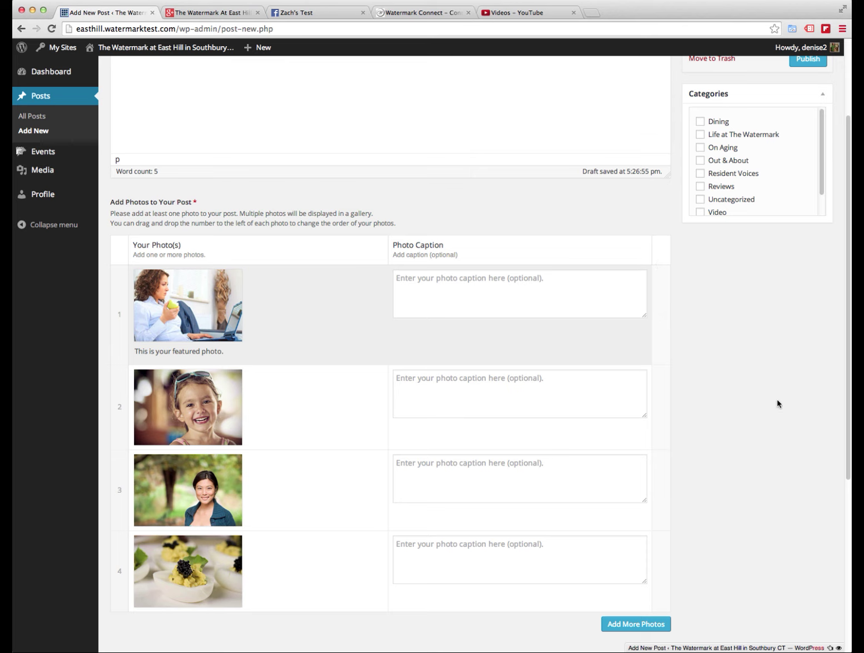
Enable file attachments for the post and upload Pages from ALWT_2013V1.pdf from the photos folder as the attached file.
scroll(778, 402, "down", 5)
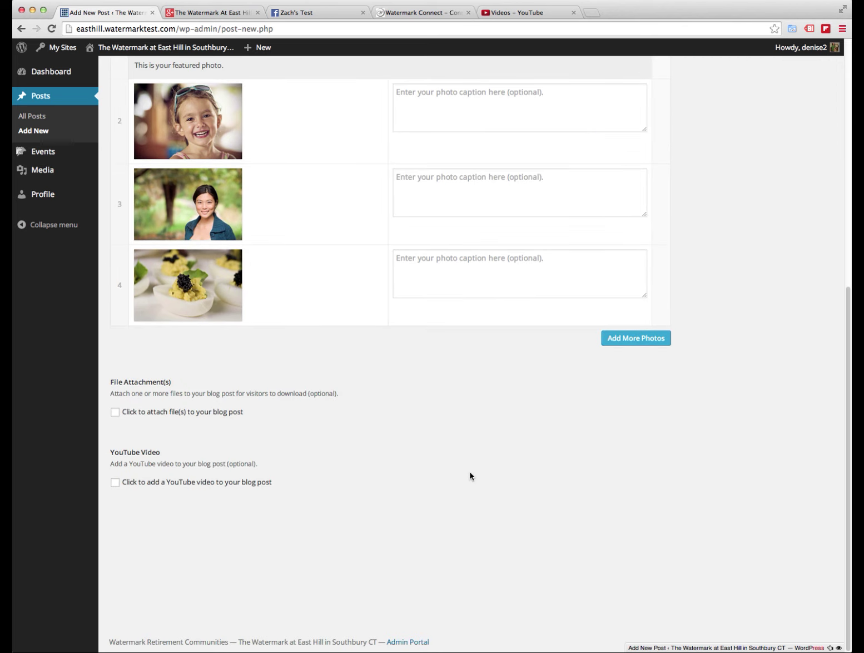
left_click(113, 412)
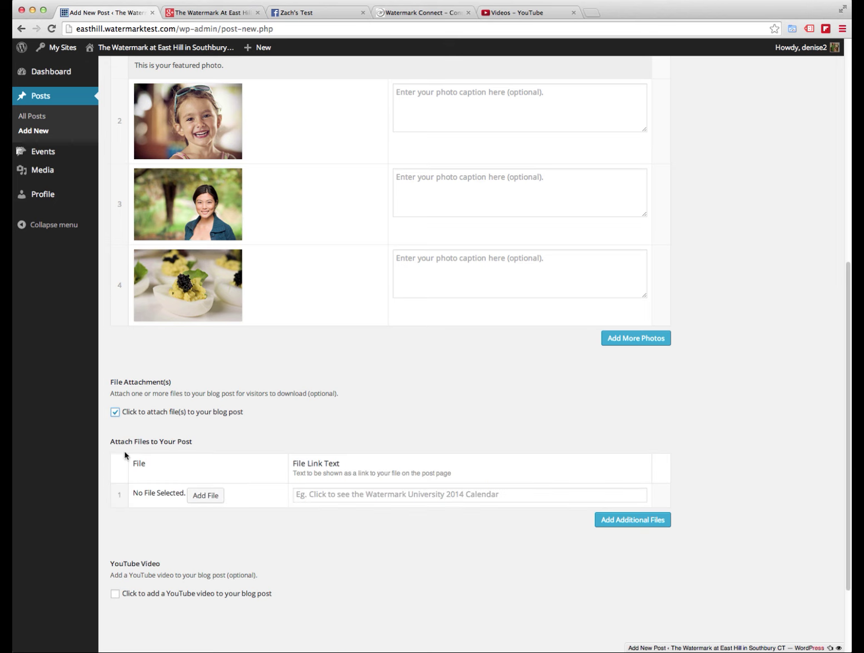
left_click(201, 496)
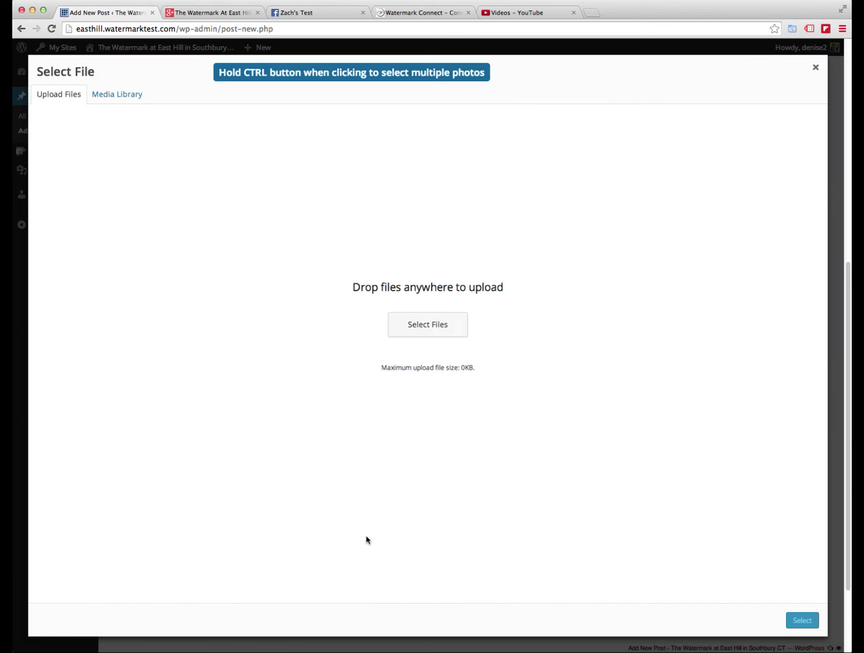
left_click(418, 325)
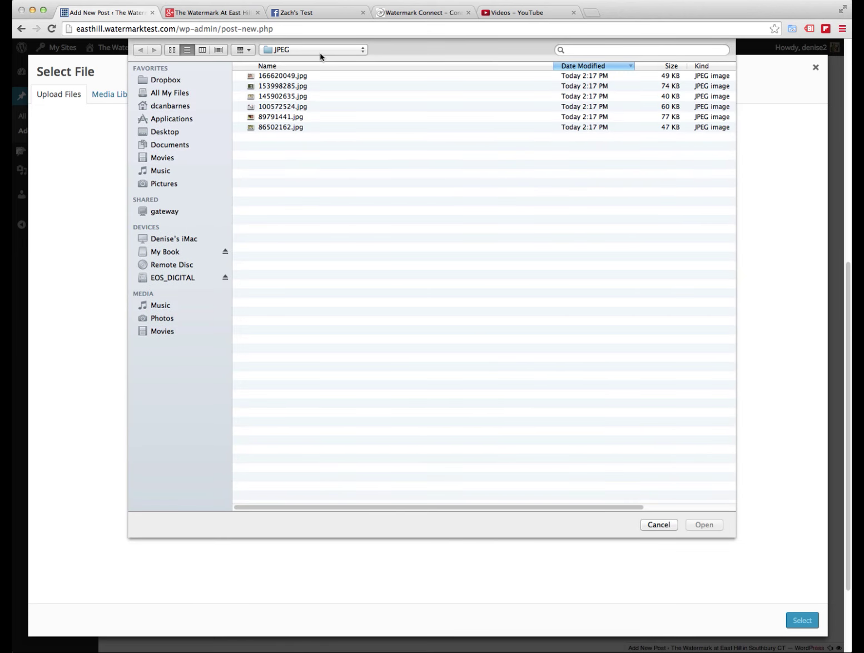
left_click(320, 56)
left_click(315, 61)
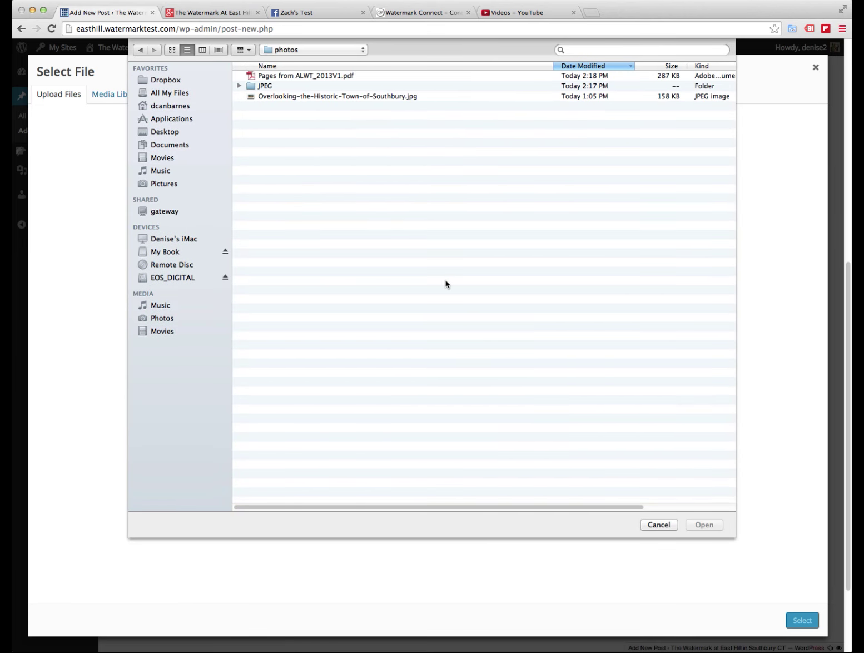
left_click(278, 78)
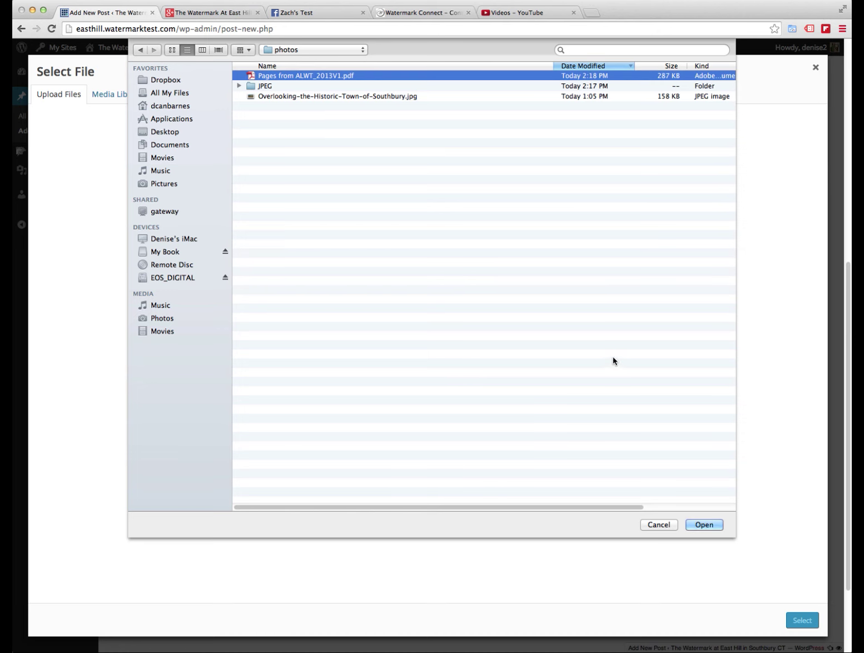
left_click(704, 524)
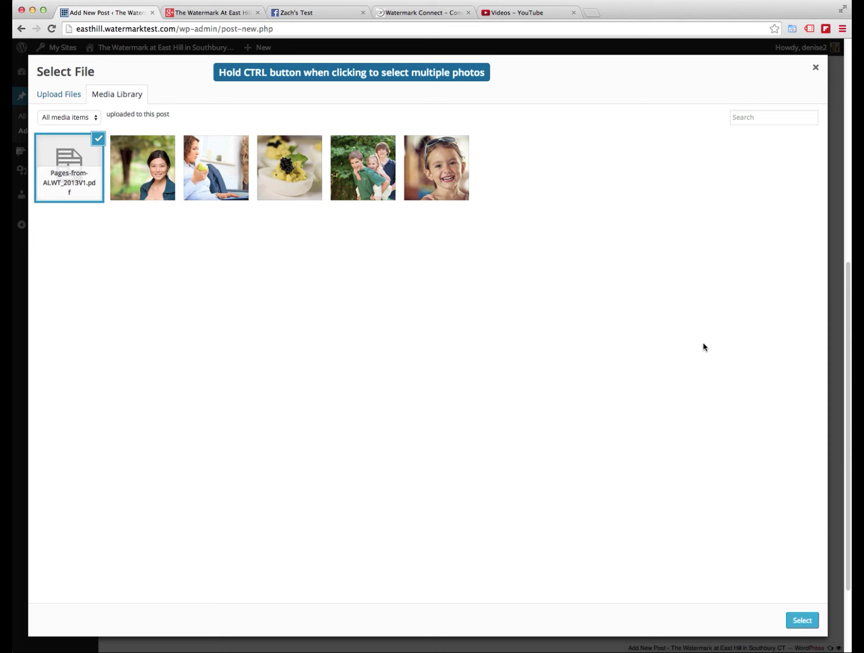
left_click(802, 620)
Set the attached PDF's link text to "Click to See This Document".
left_click(352, 494)
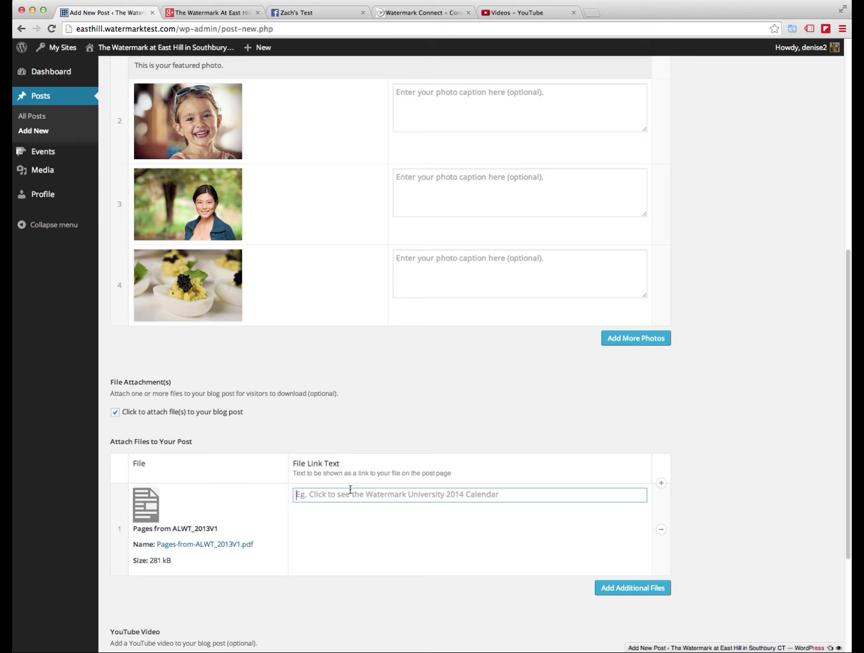
type("Click to")
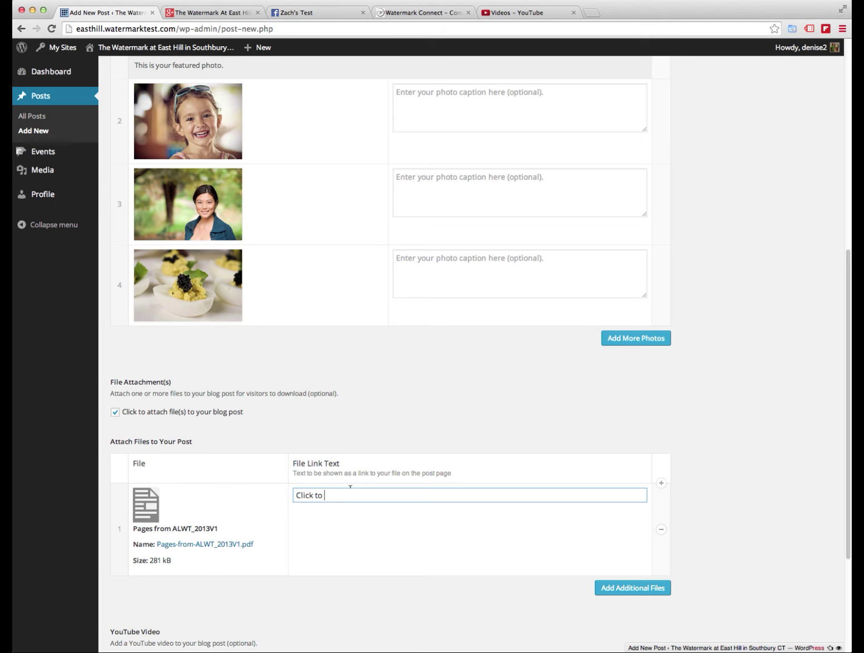
type(" See This Document")
Enable the YouTube video option for the blog post and activate its video link field.
scroll(623, 408, "down", 3)
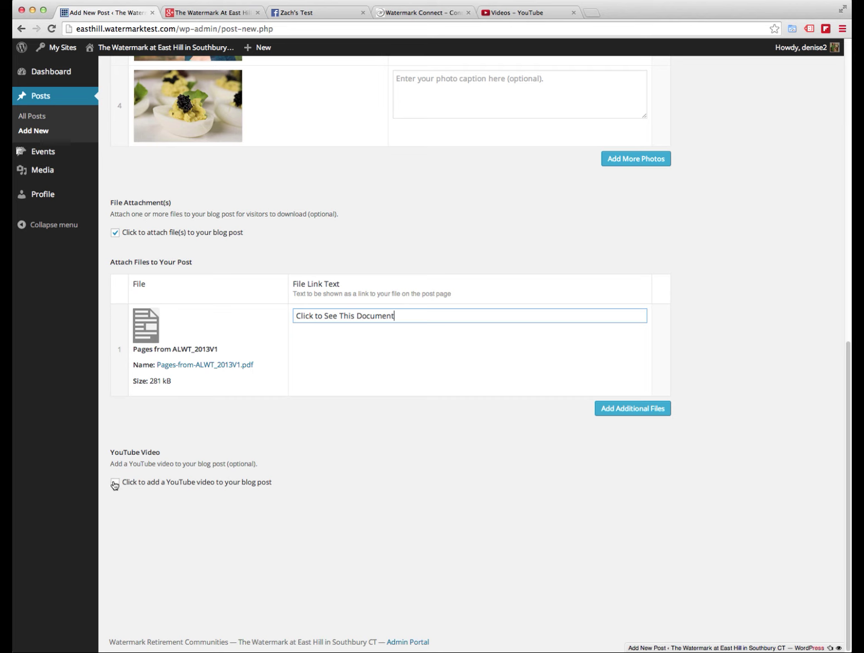
left_click(114, 482)
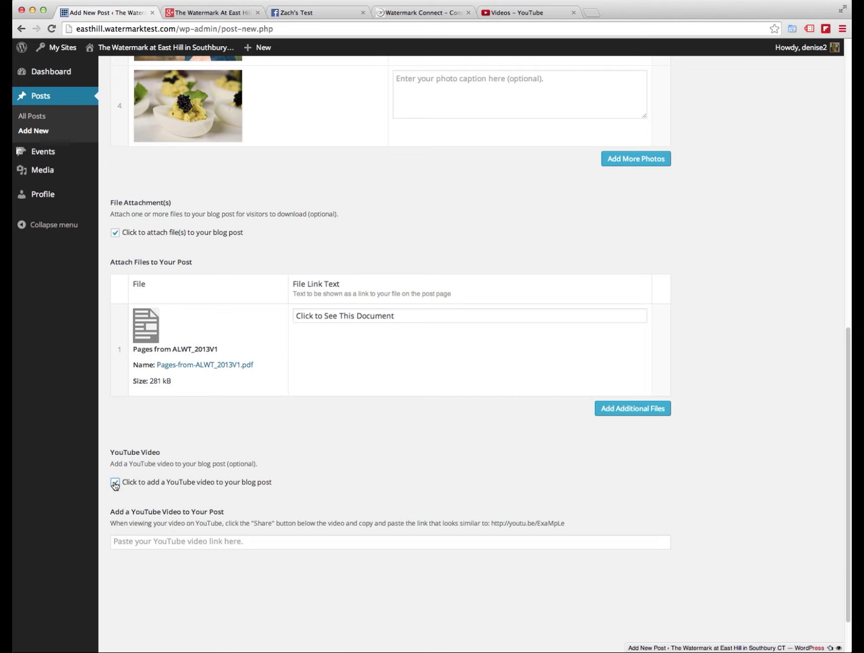
left_click(256, 541)
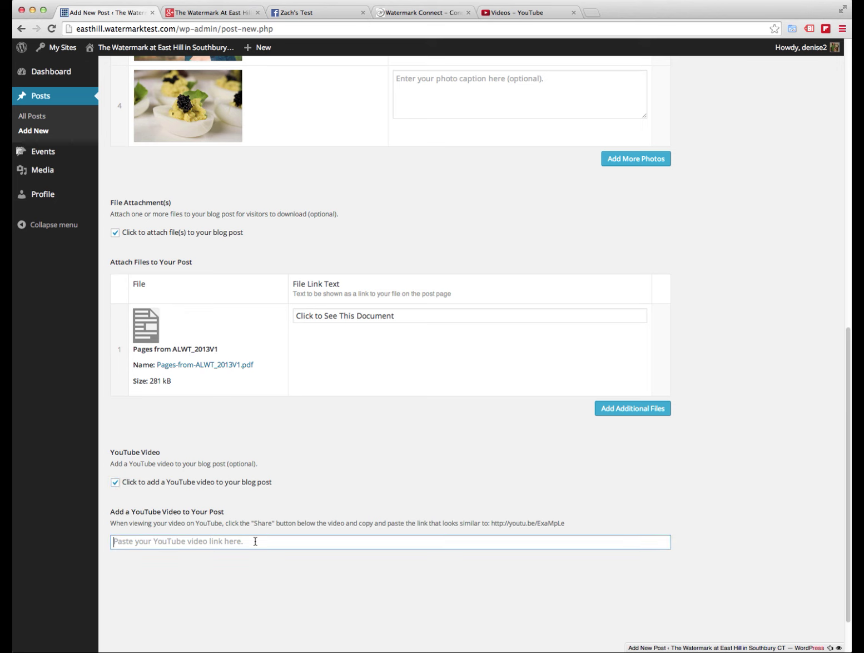
Switch to YouTube, open the video "Senior Prom at The Watermark at 3030 Park" for editing and copy its video URL.
left_click(525, 12)
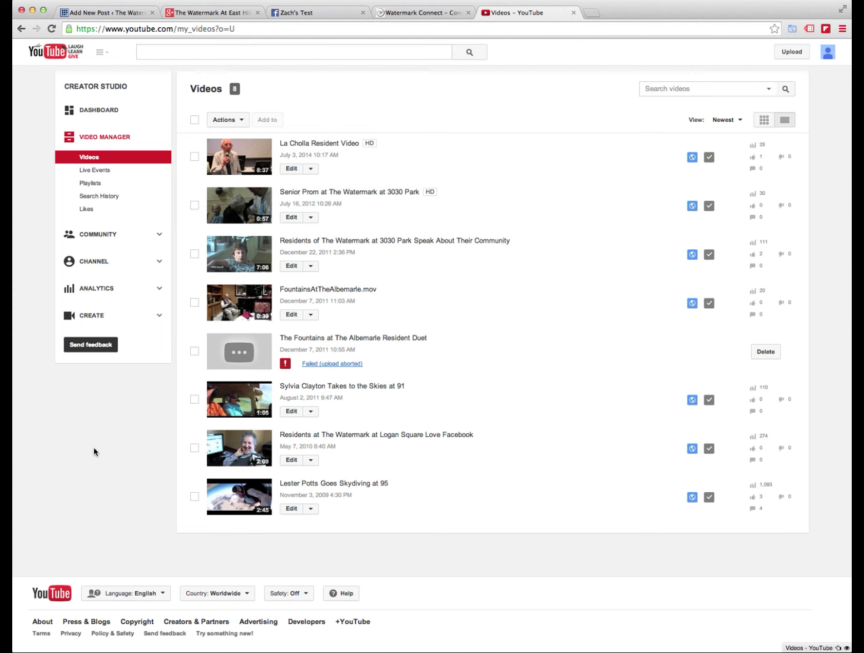
left_click(292, 217)
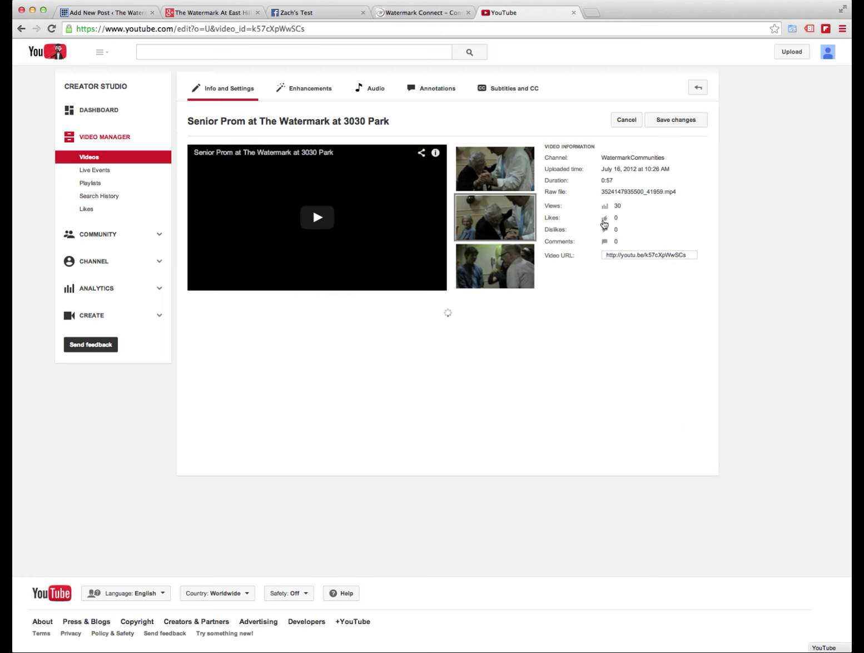
left_click(671, 255)
key("super+c")
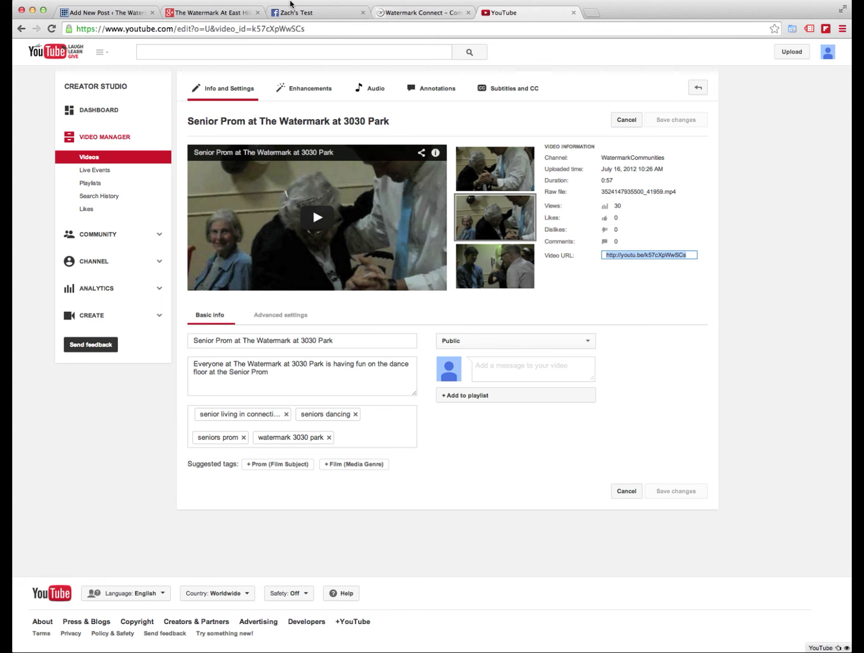
left_click(116, 13)
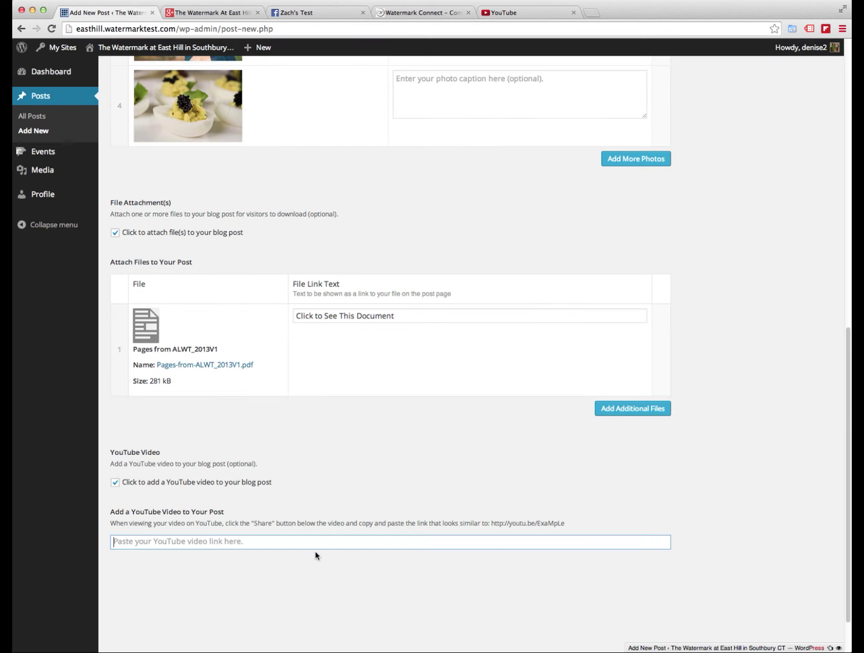
key("super+v")
left_click(785, 504)
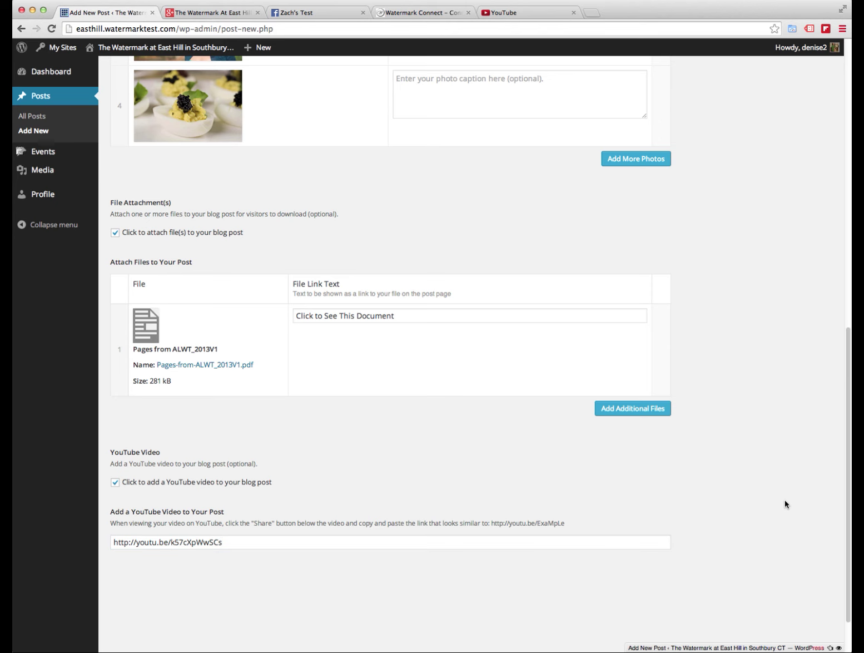
Assign the post to the Life at The Watermark category.
scroll(785, 502, "up", 2)
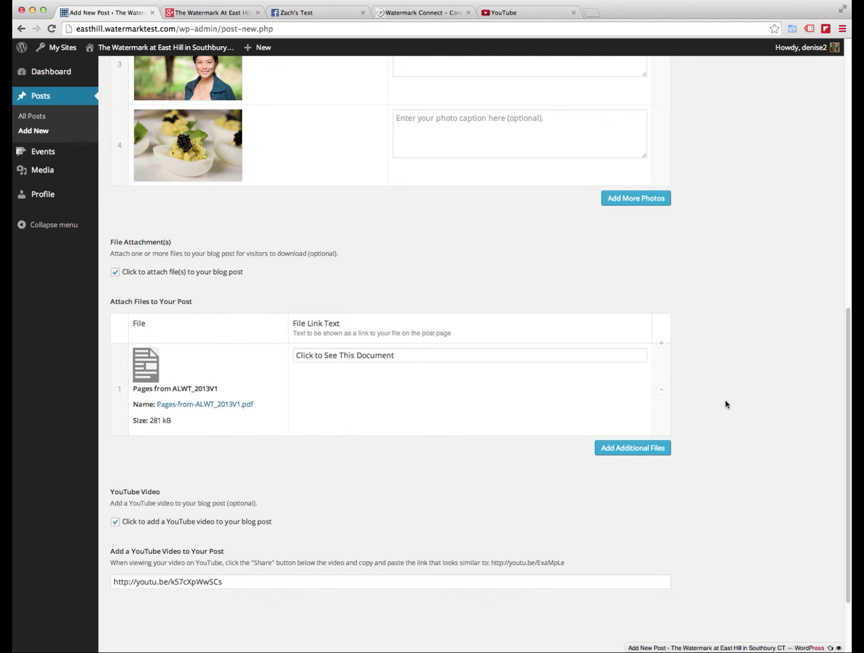
scroll(790, 422, "up", 8)
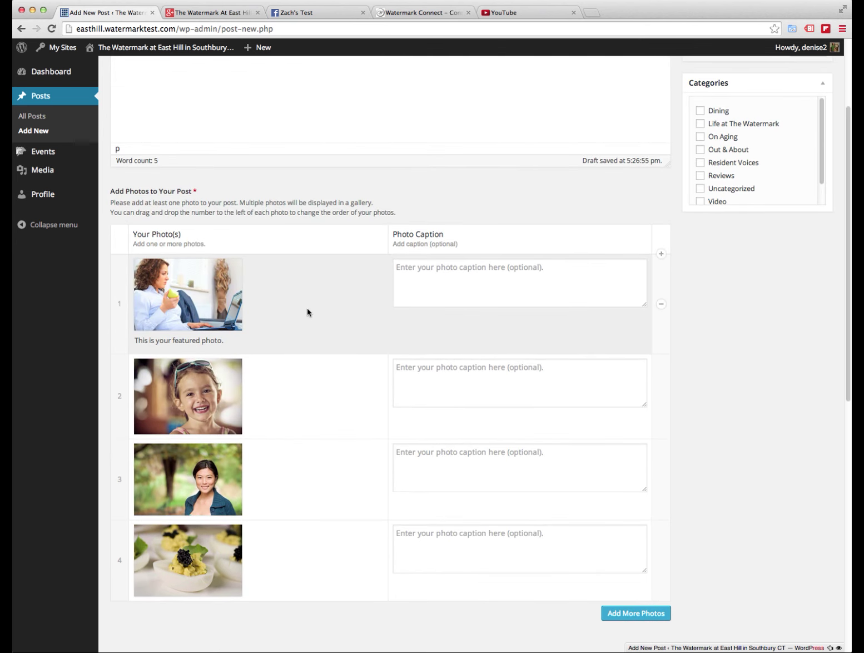
scroll(794, 429, "up", 3)
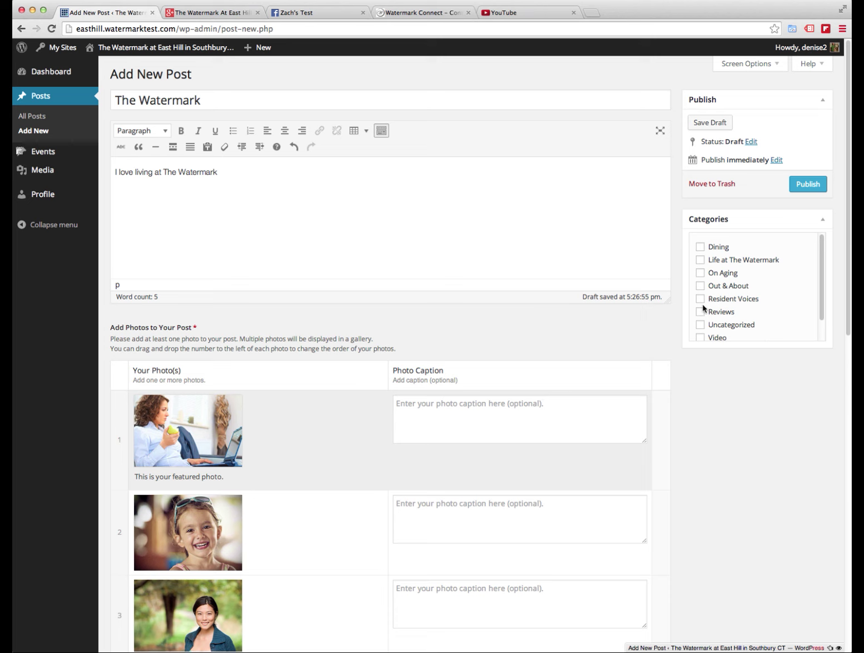
left_click(700, 260)
Review the whole draft post, checking its text, category, photos, file attachment and YouTube link.
scroll(819, 283, "down", 2)
scroll(820, 278, "up", 2)
scroll(764, 459, "down", 10)
scroll(768, 456, "up", 10)
scroll(753, 431, "down", 5)
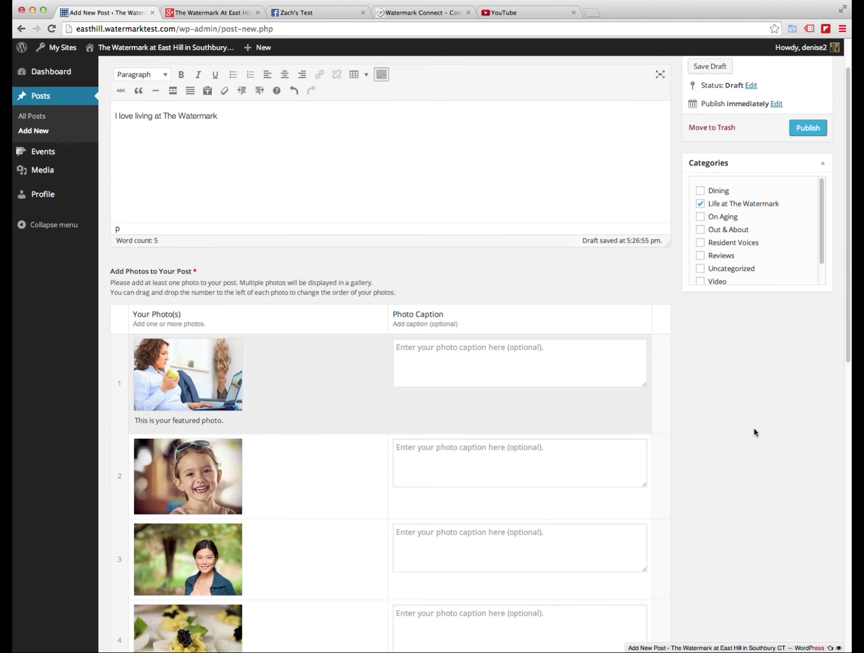
scroll(757, 433, "down", 1)
scroll(757, 434, "down", 2)
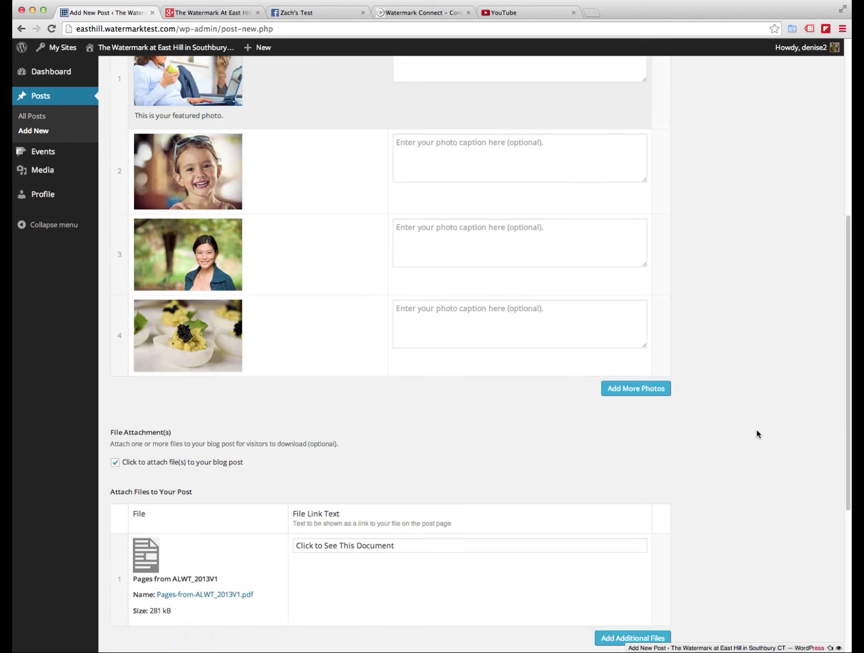
scroll(757, 433, "down", 3)
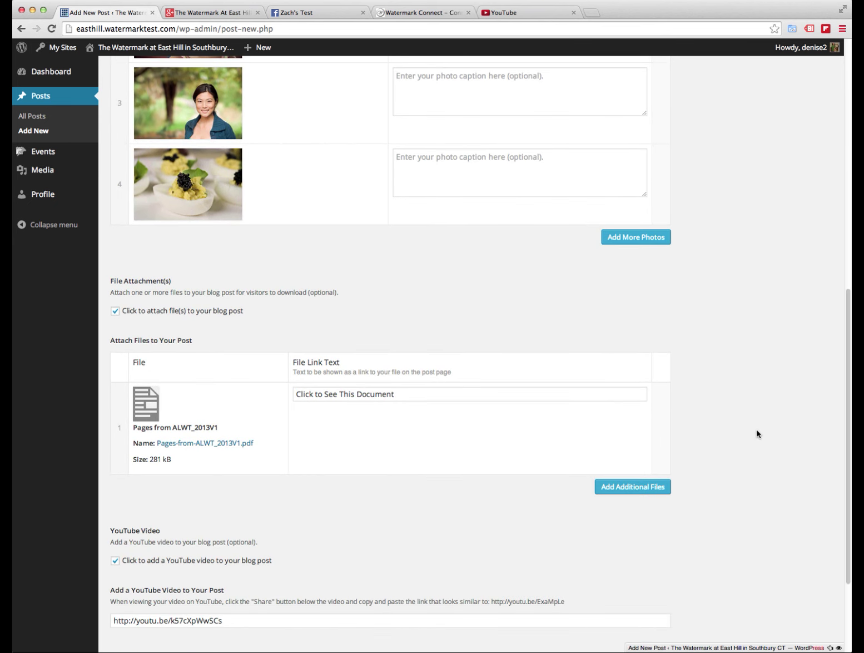
scroll(763, 431, "up", 10)
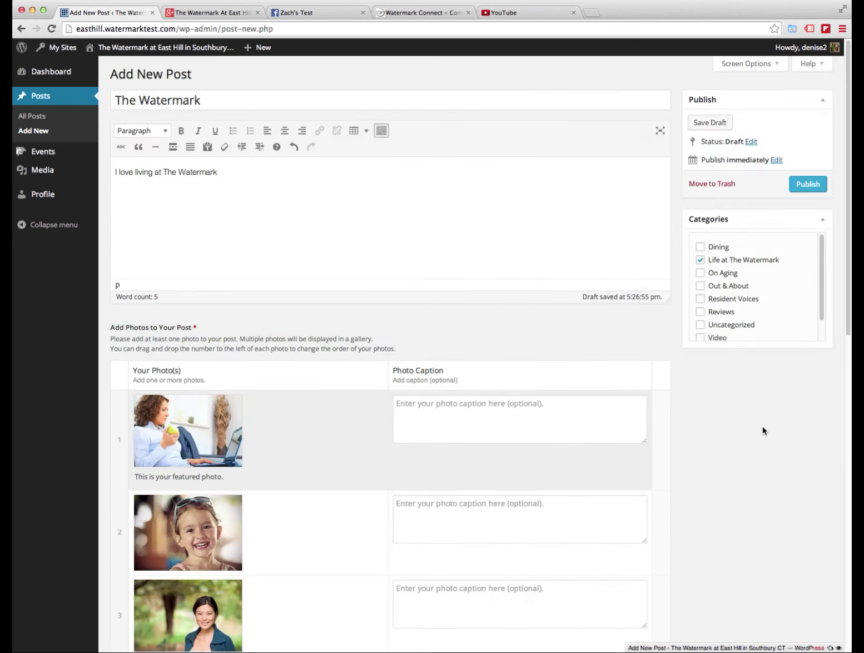
Publish the post, agreeing to share it on Facebook and Google+, and open the published page.
left_click(806, 187)
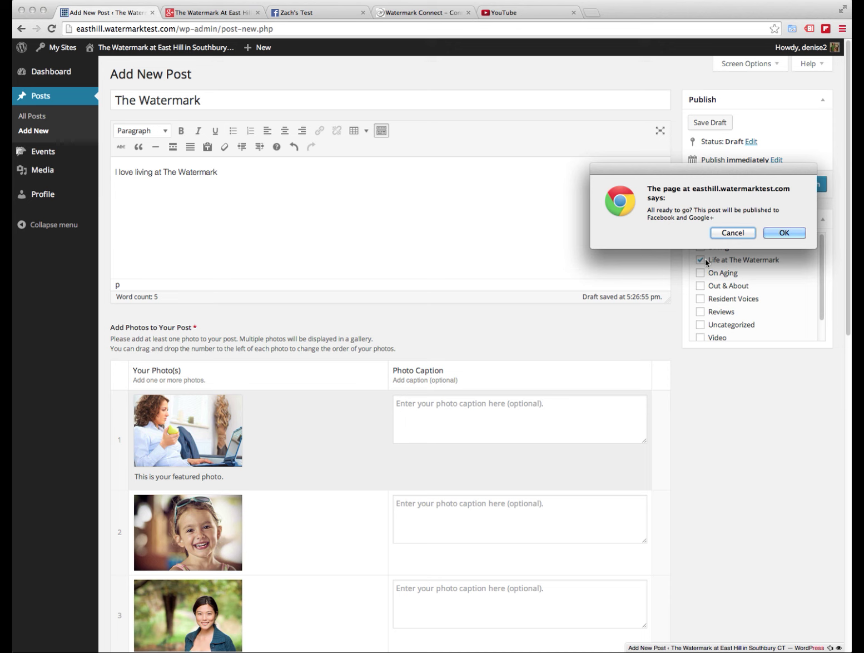
left_click(784, 234)
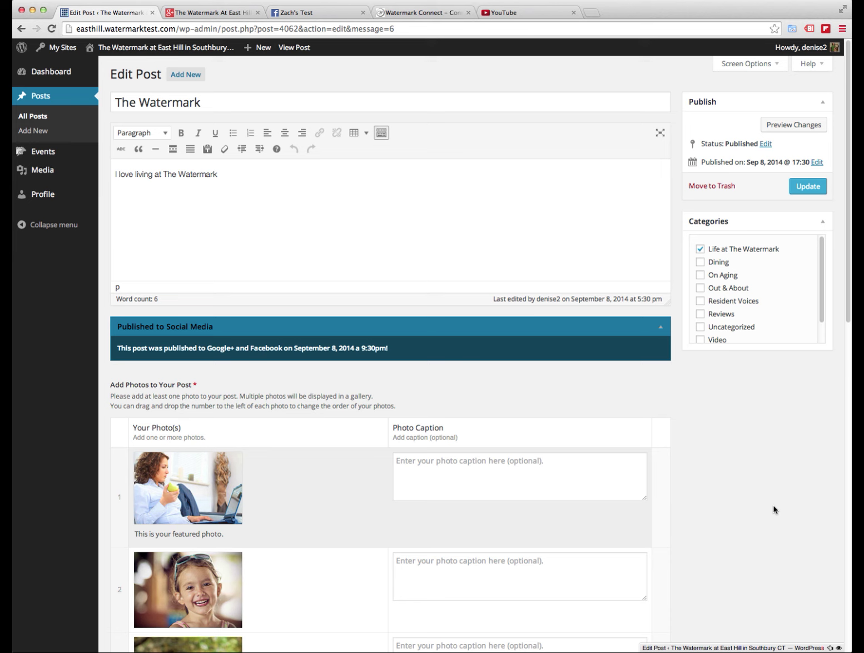
left_click(289, 49)
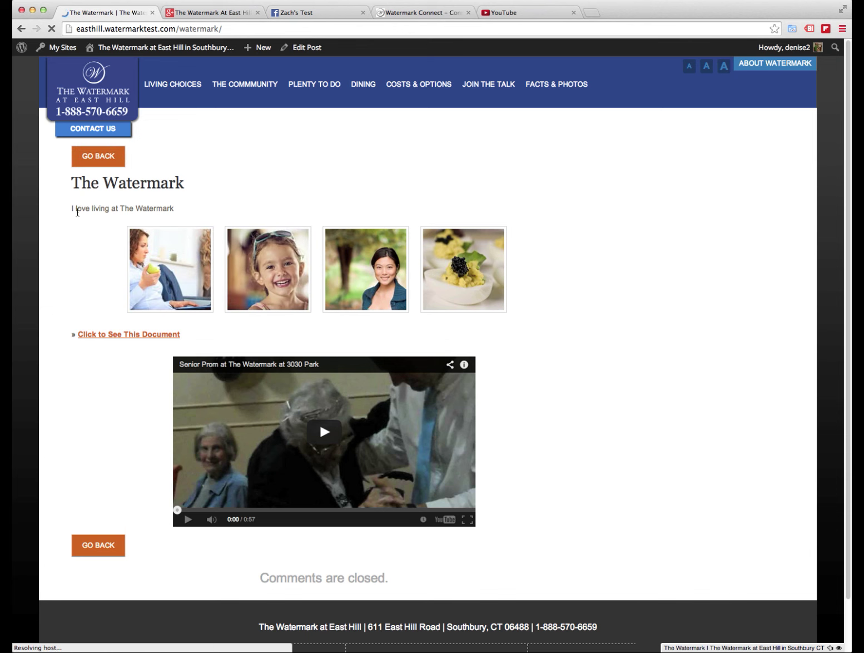
Check the first two gallery photos enlarged and test the document link, cancelling the file save.
left_click(166, 276)
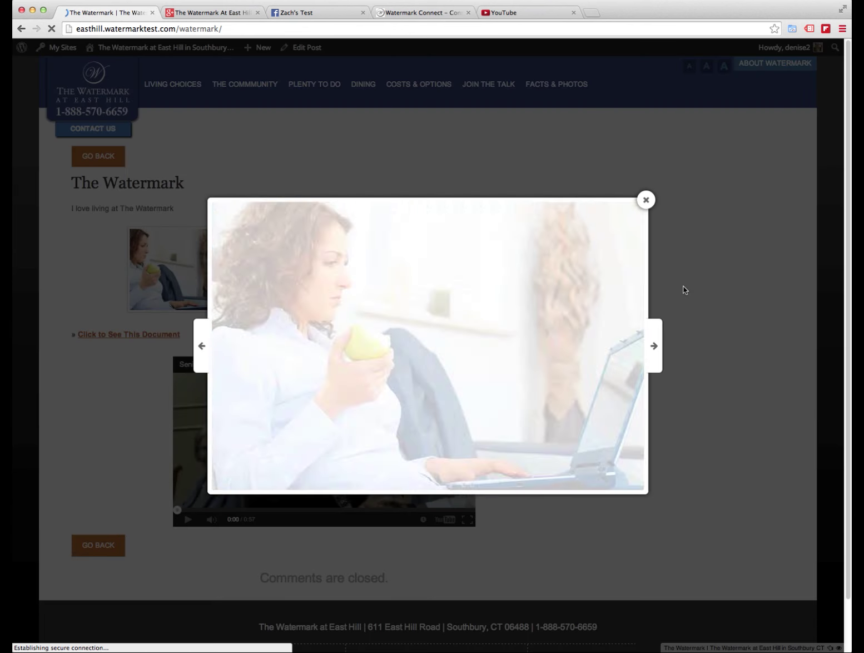
left_click(653, 344)
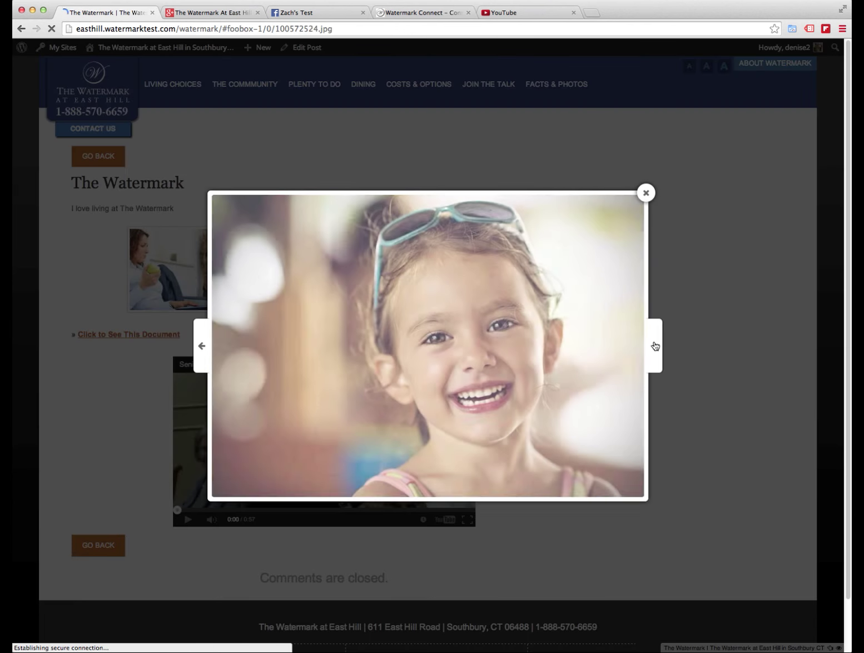
left_click(645, 198)
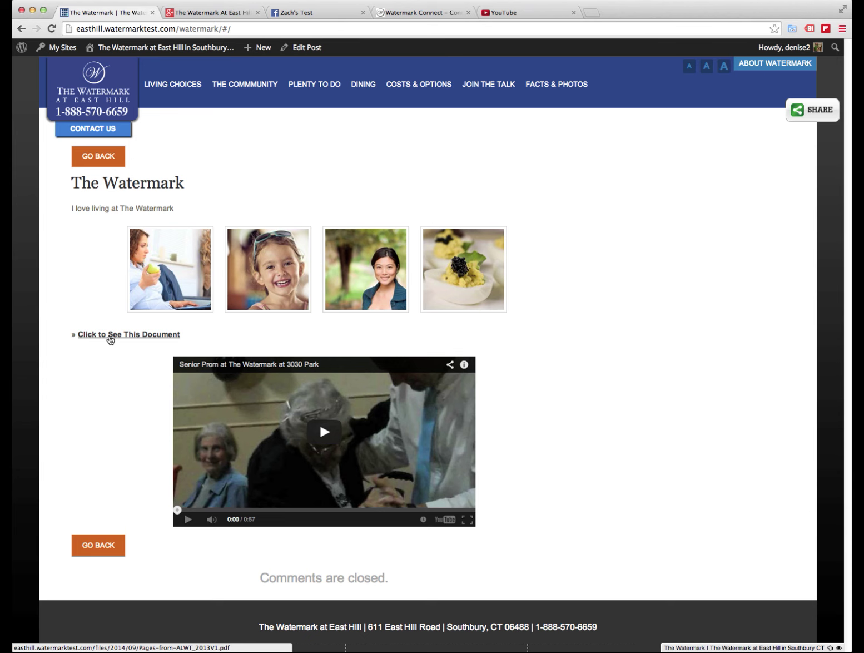
left_click(109, 336)
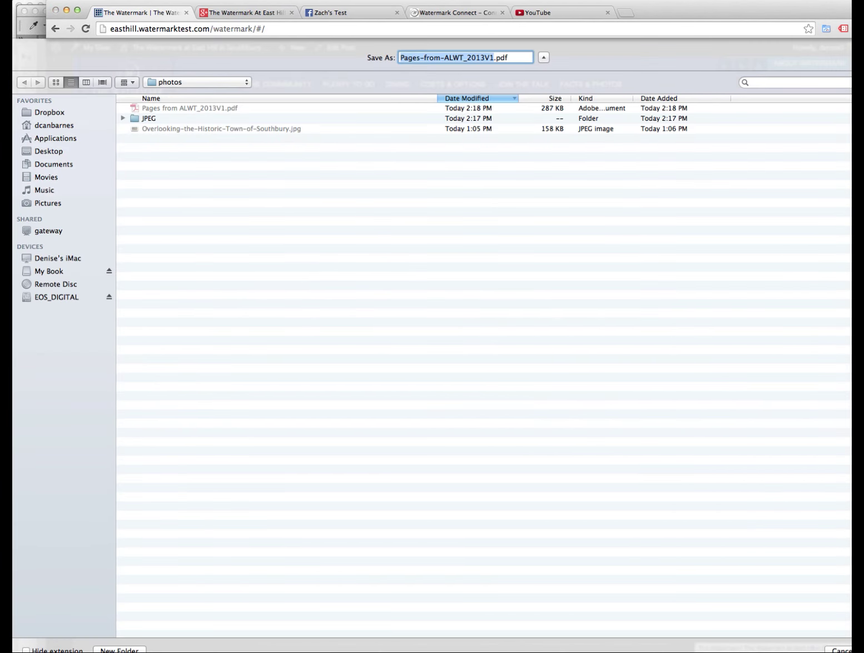
left_click(838, 649)
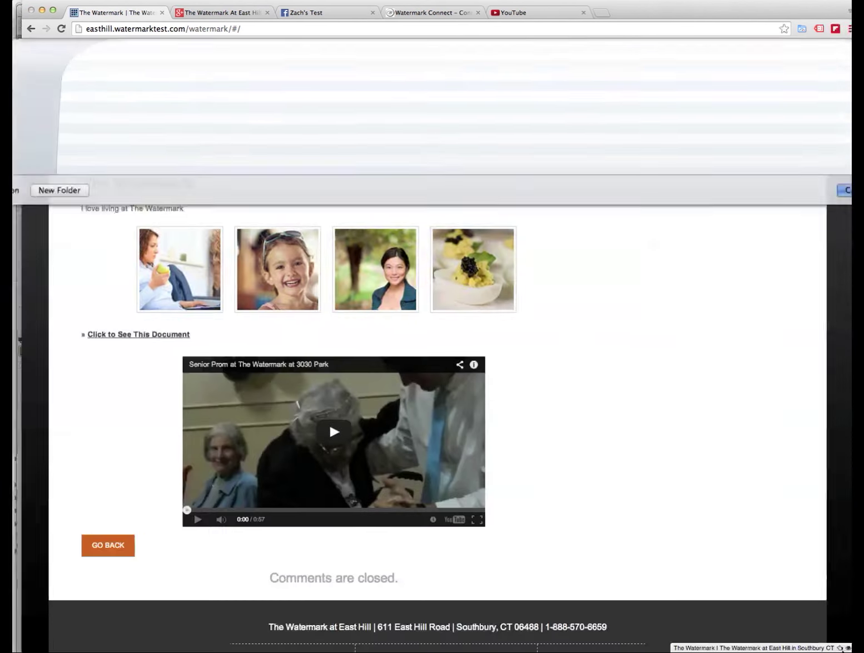
Play the embedded Senior Prom video for a few seconds and pause it.
left_click(326, 435)
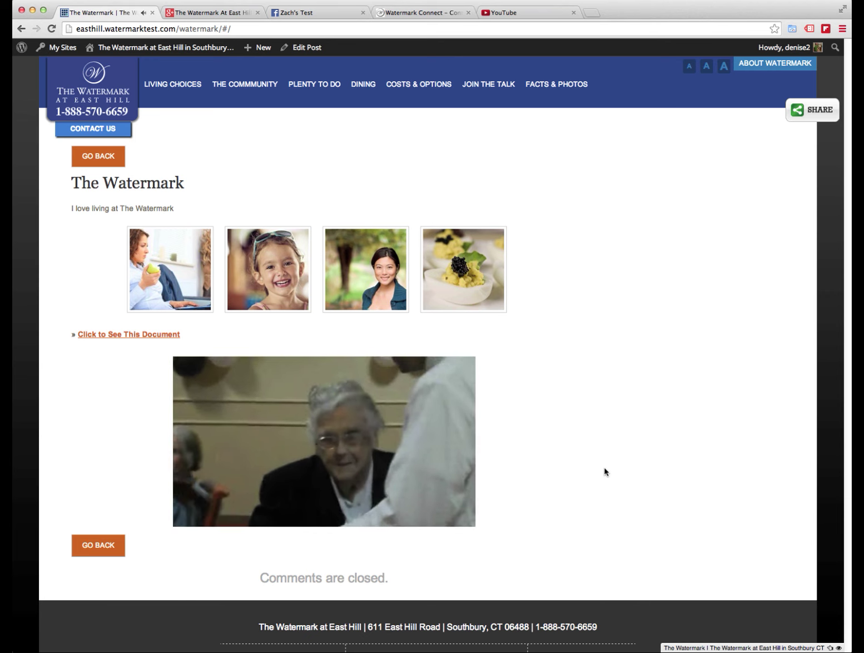
mouse_move(381, 471)
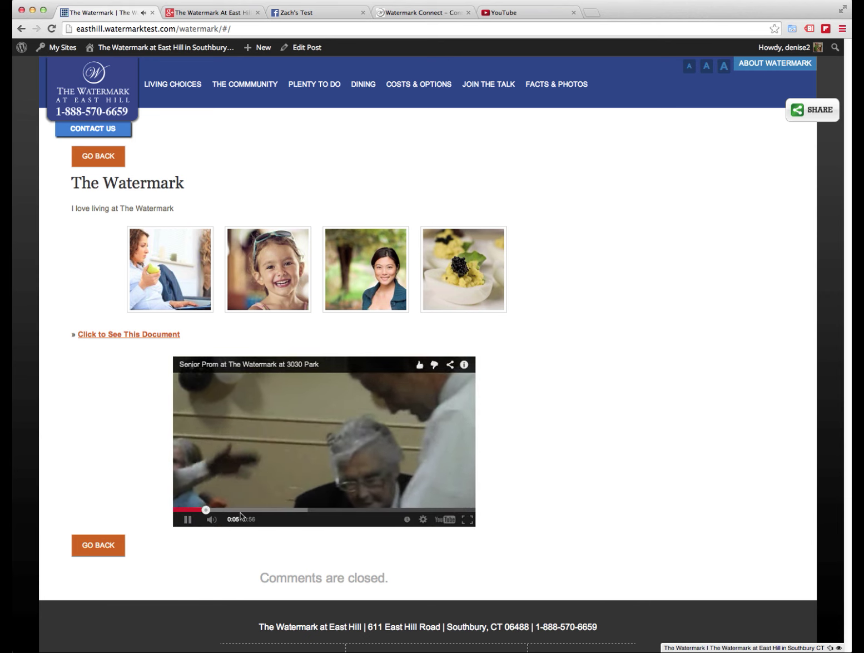
left_click(187, 518)
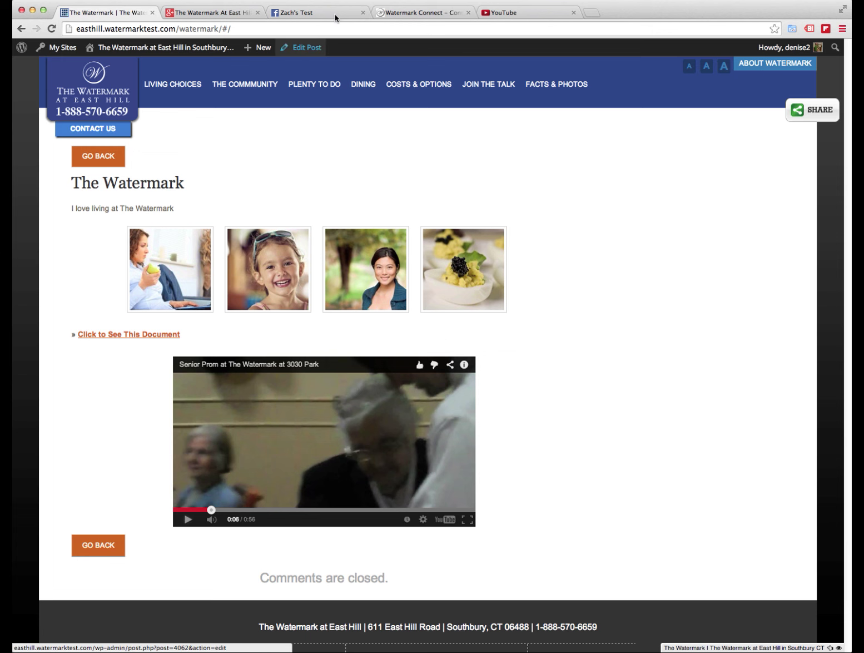
Reopen the published post for editing, review its share on the Google+ page, and open the shared link to the blog post.
left_click(304, 49)
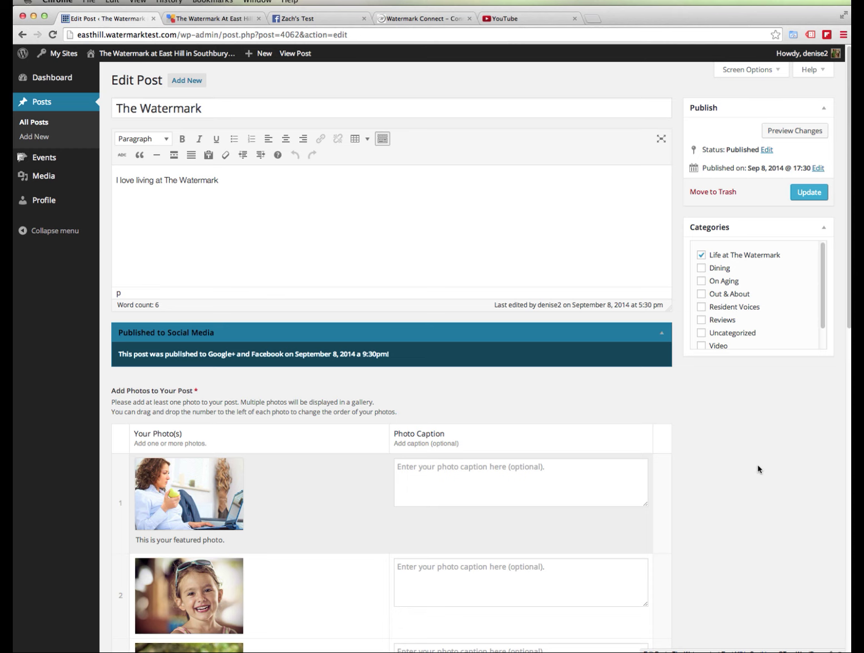
left_click(210, 20)
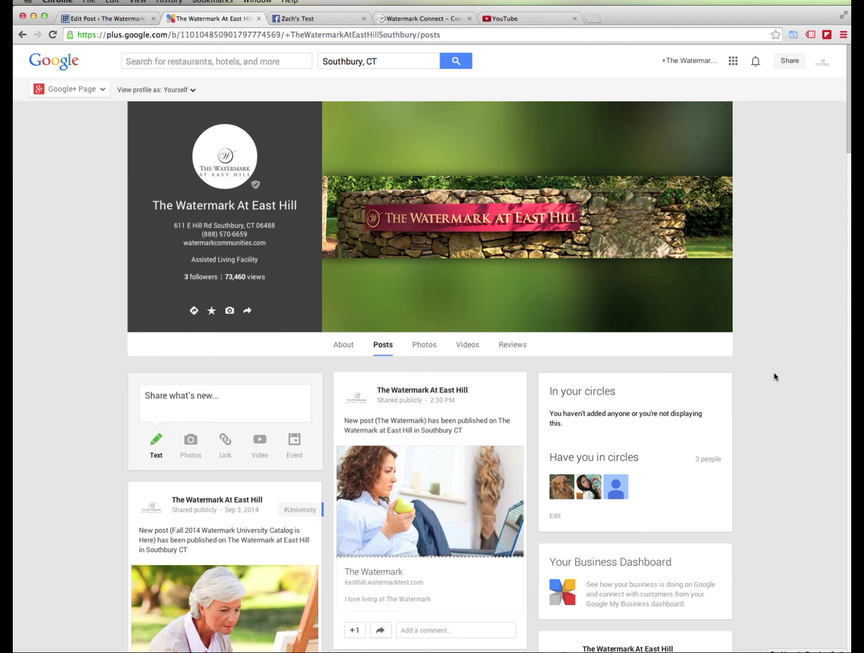
scroll(774, 377, "down", 10)
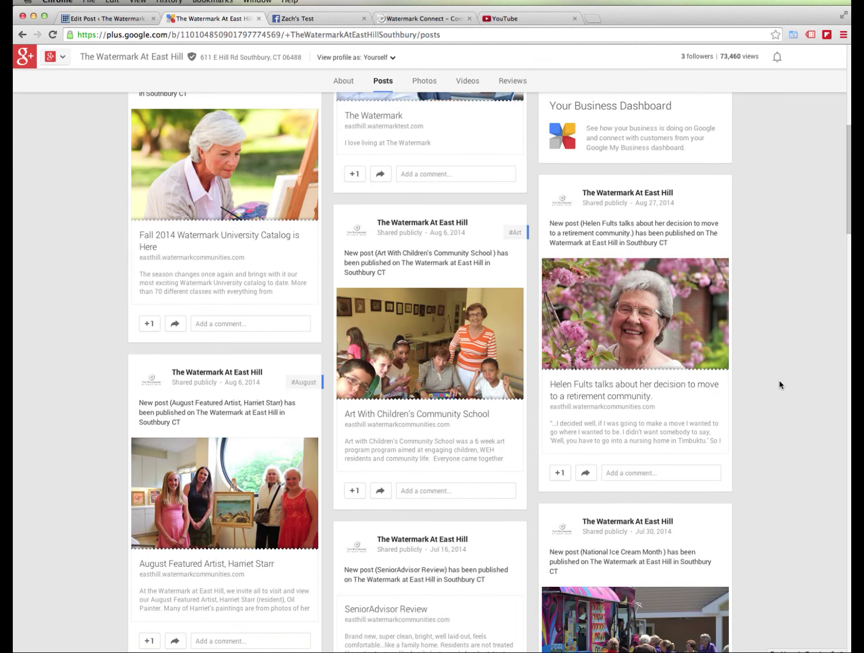
scroll(779, 384, "down", 2)
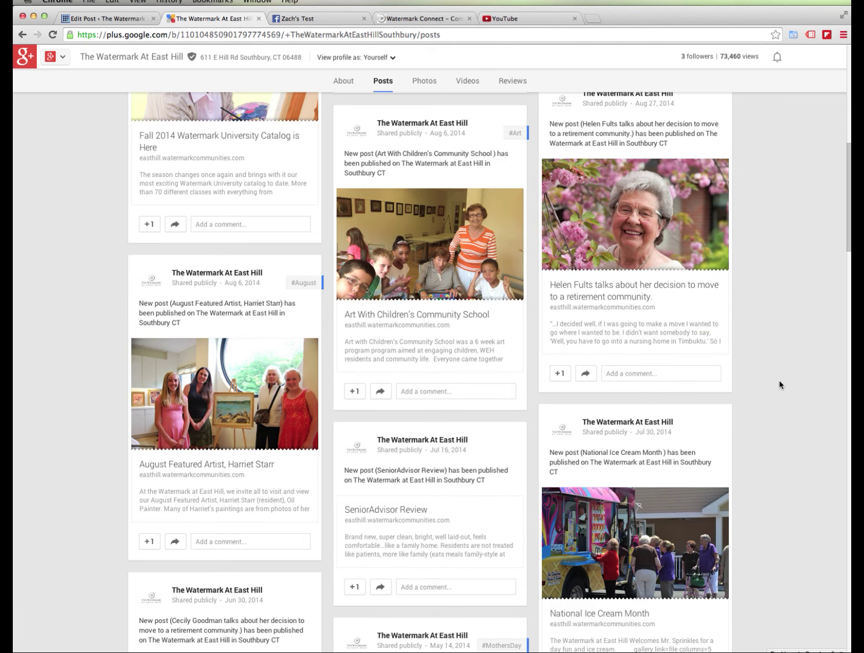
scroll(780, 382, "up", 12)
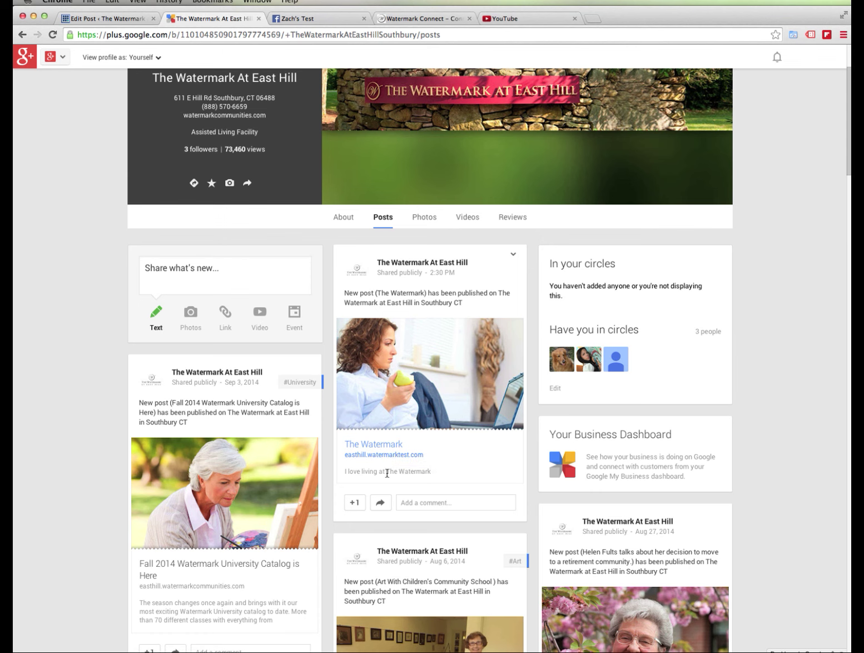
left_click(459, 388)
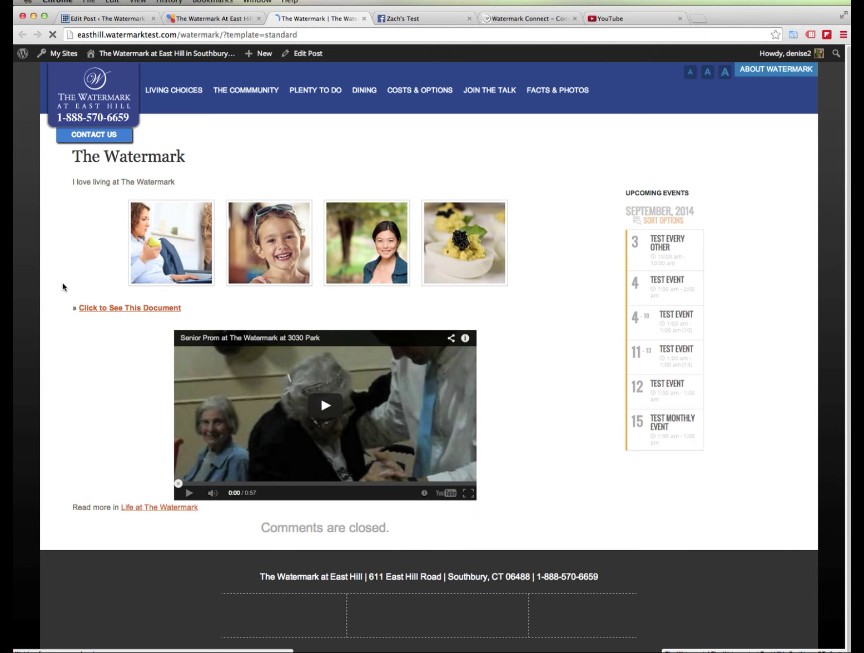
Check the post's share on the Facebook page, open its blog link, and close the opened page.
left_click(422, 22)
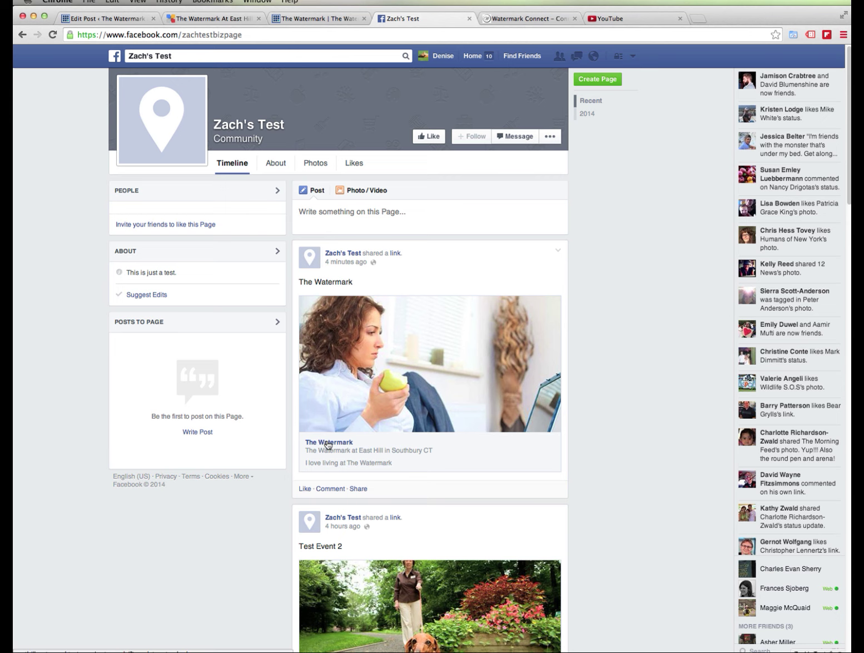
left_click(399, 365)
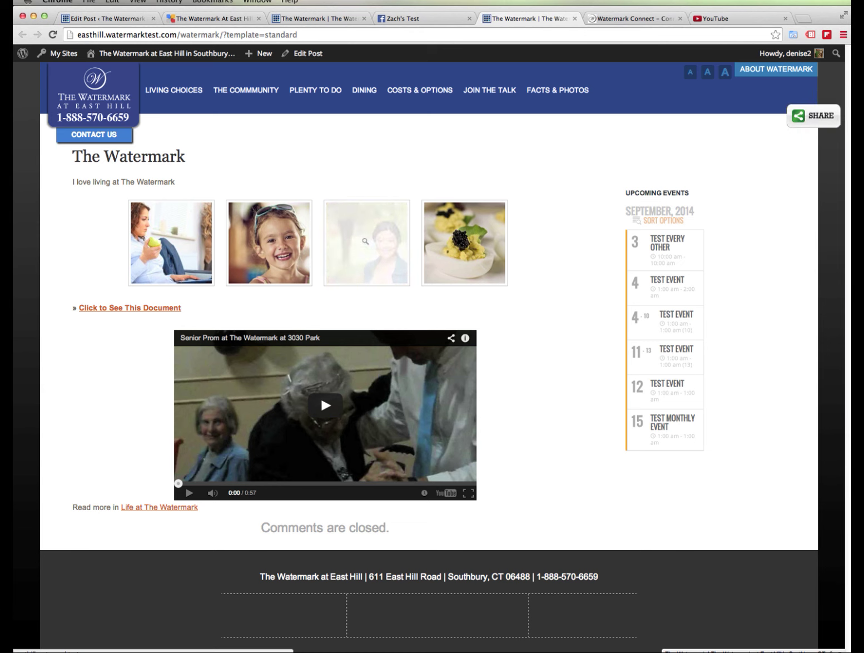
left_click(575, 19)
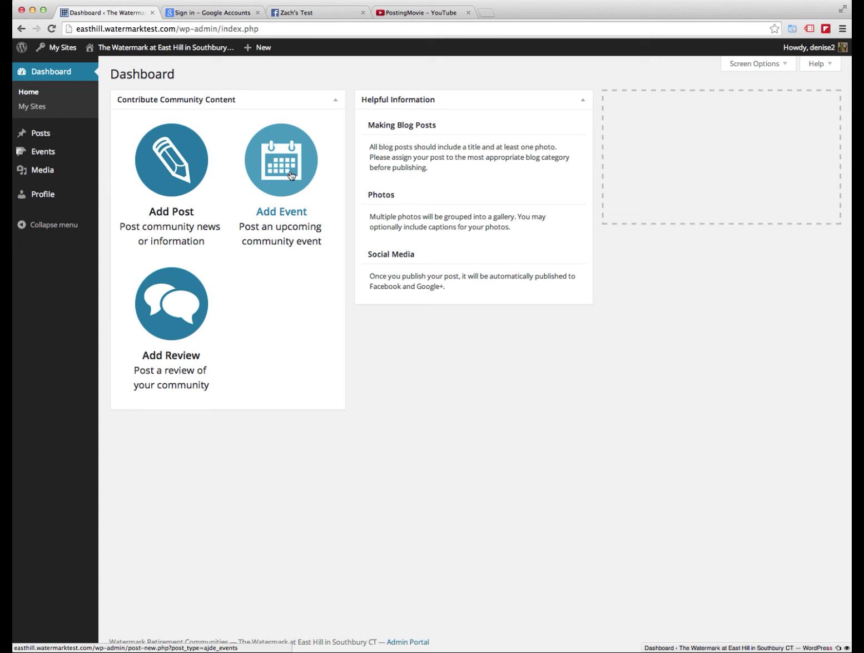
Create a new event titled "Picnic on the Lawn" with the description "Please join us for a picnic on the lawn".
mouse_move(41, 153)
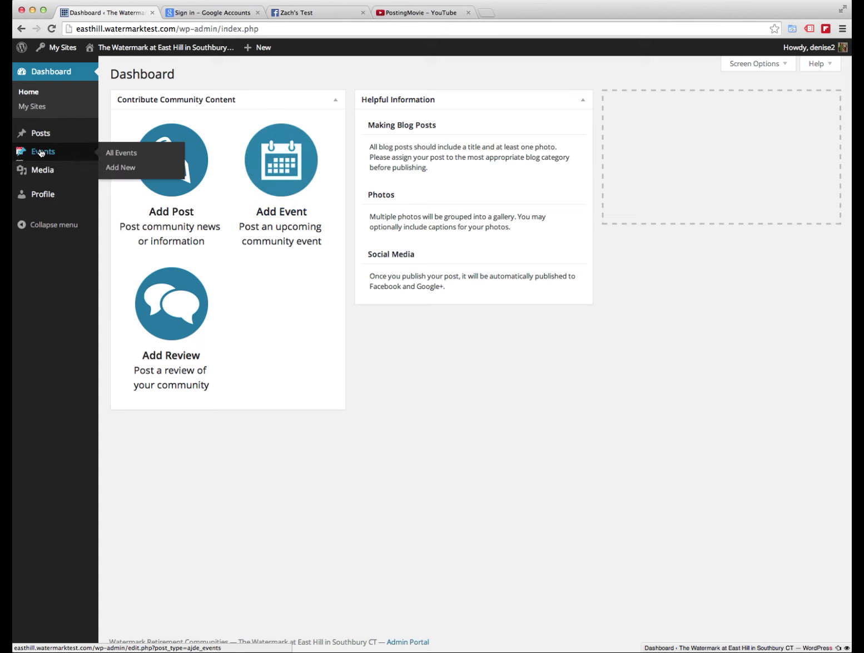
left_click(121, 168)
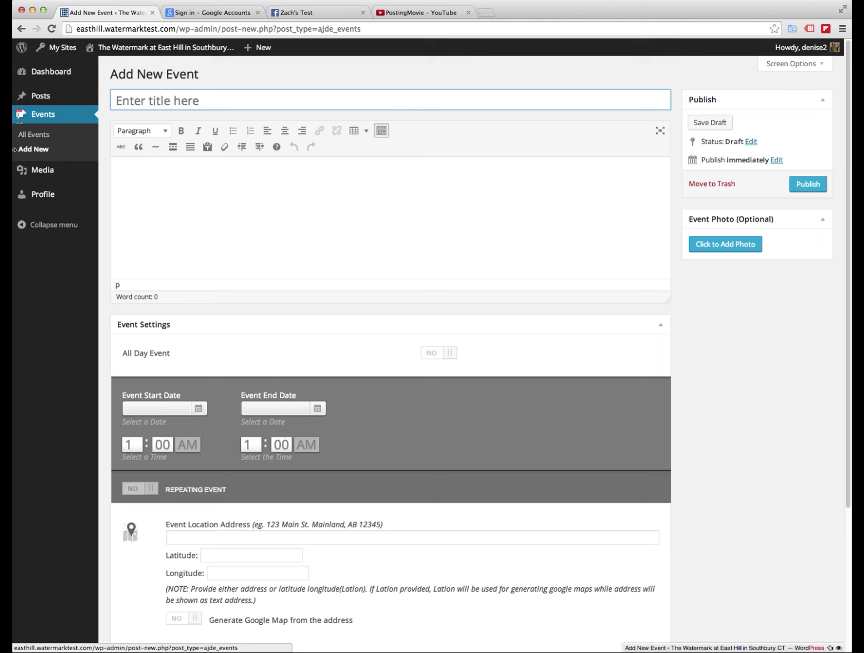
type("Picnic")
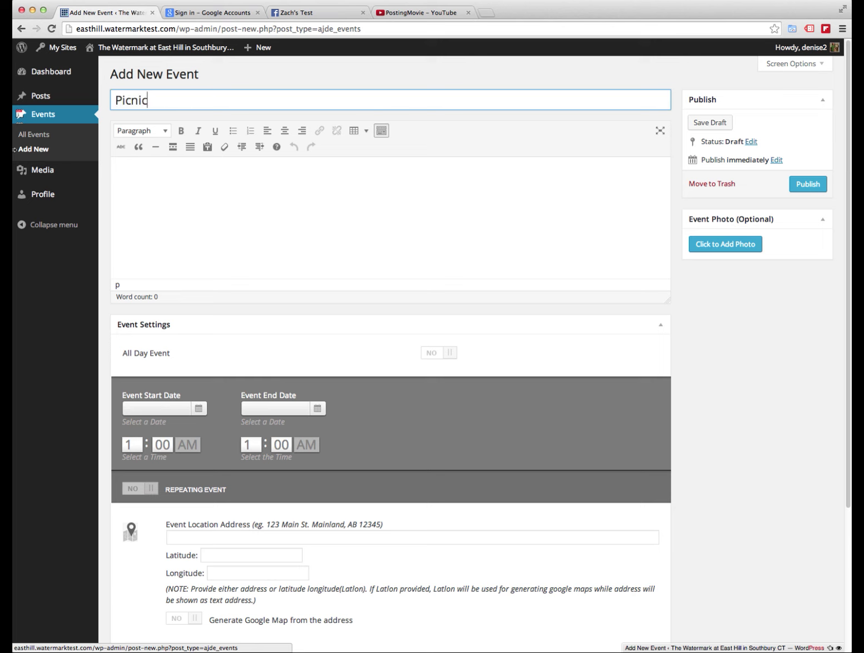
type(" on the Lawn")
left_click(201, 178)
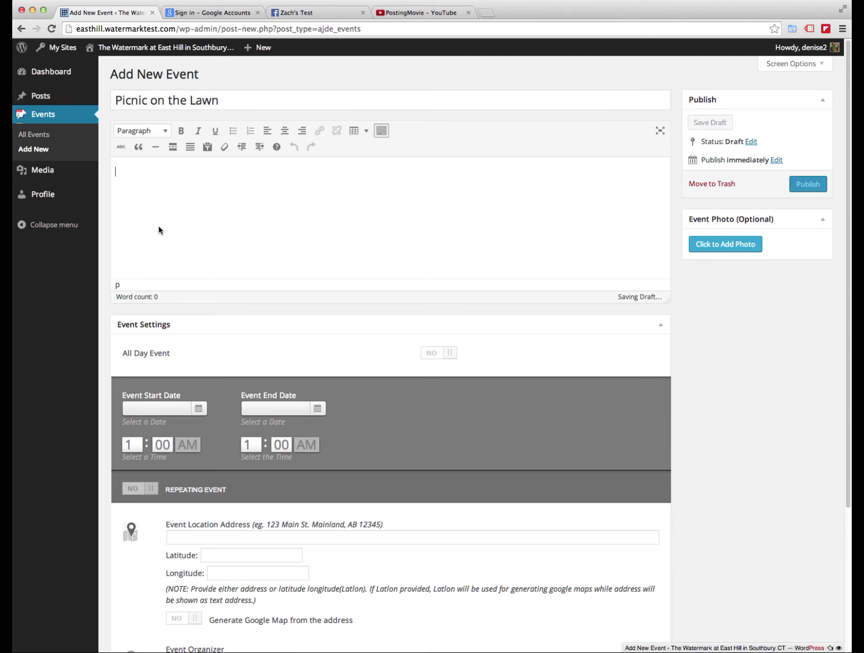
type("Please joi")
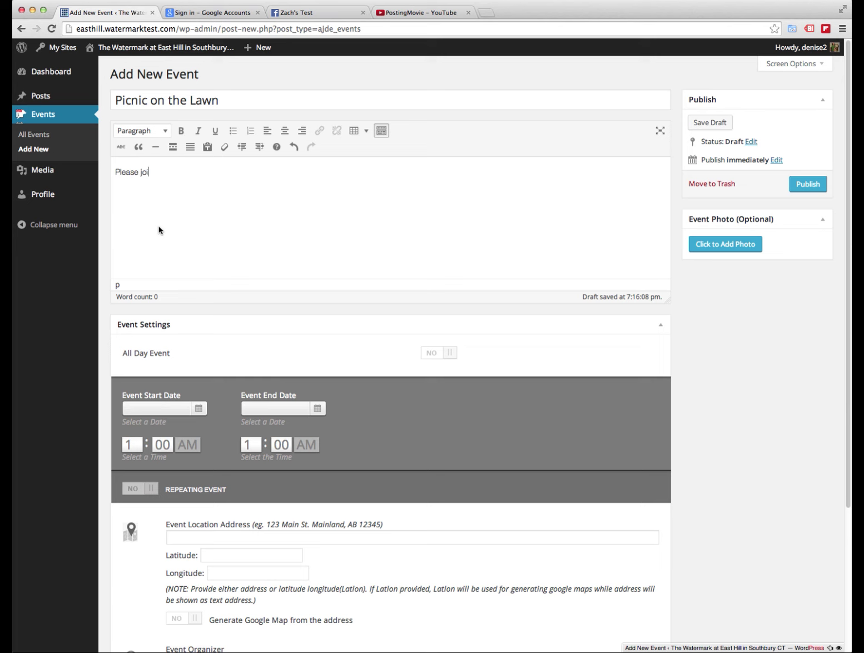
type("n us for a picnic on the lawn")
Try the all-day option, switch it off again, and set the event's start to 2014/09/18 at 1:00 PM.
left_click(431, 354)
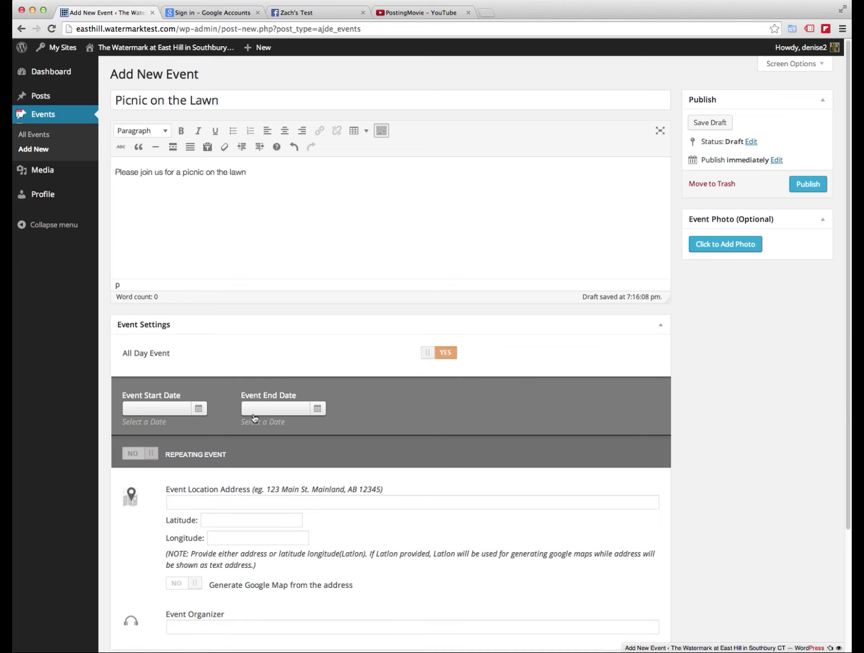
left_click(427, 355)
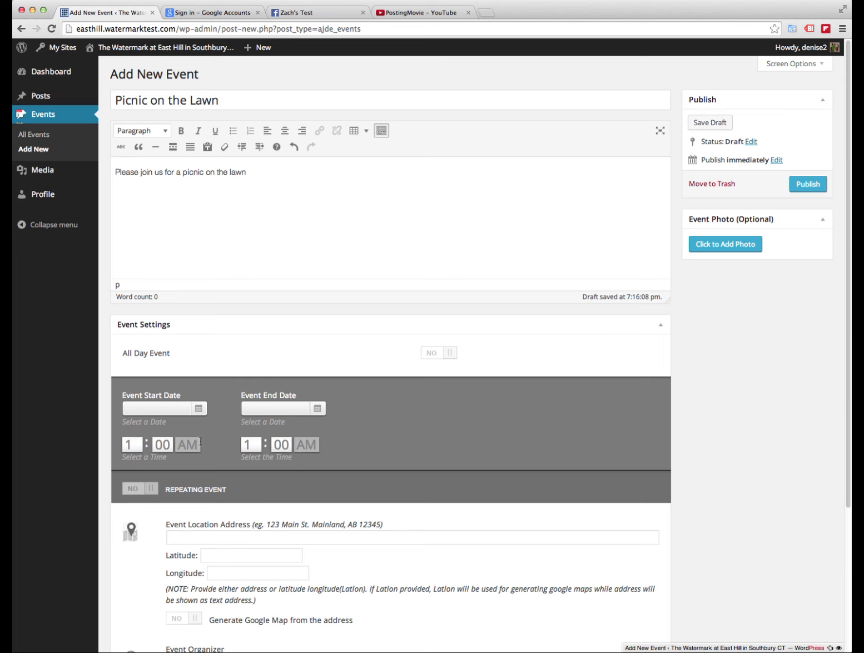
left_click(162, 414)
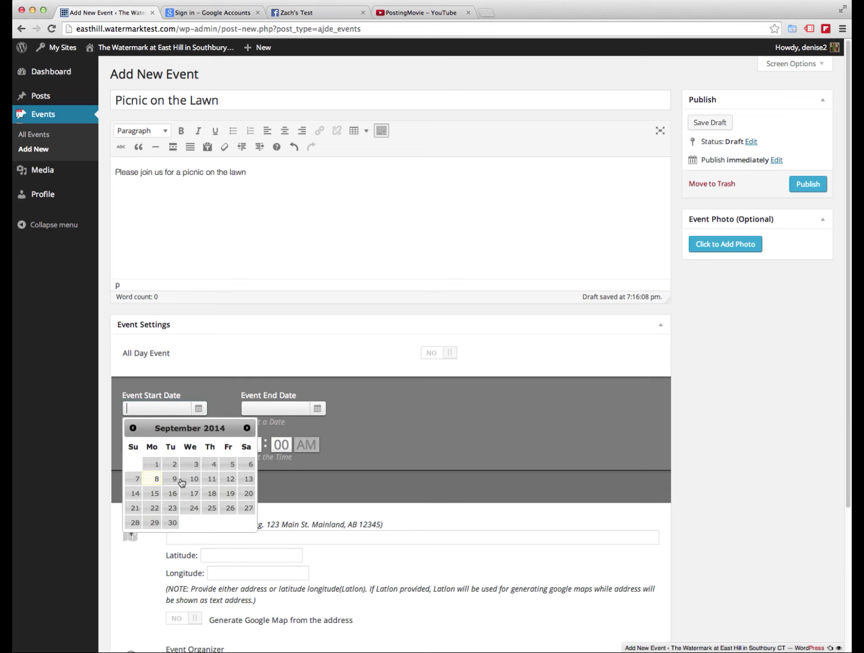
left_click(212, 493)
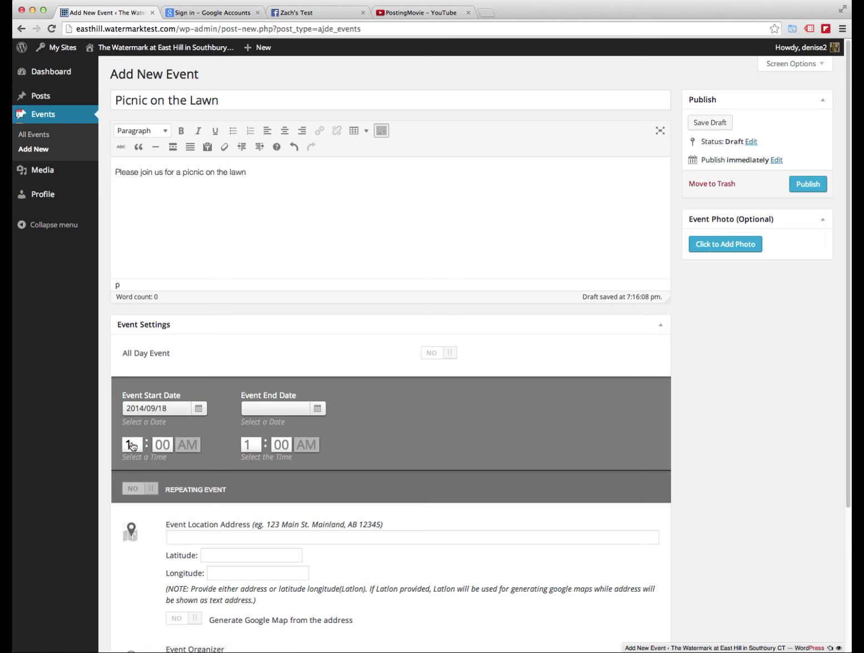
left_click(188, 445)
left_click(190, 463)
Set the event's end to 2014/09/18 at 3:00 PM.
left_click(272, 415)
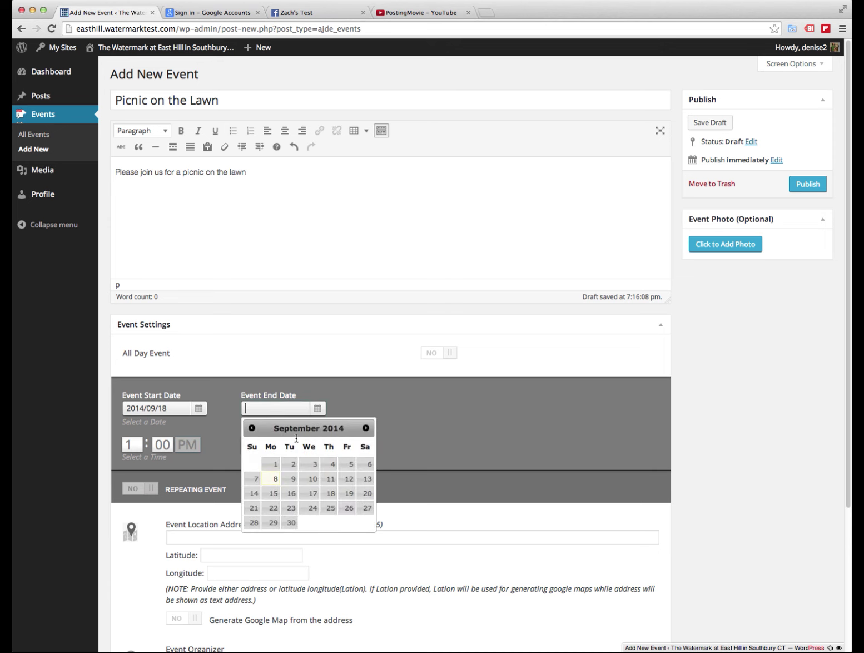
left_click(329, 494)
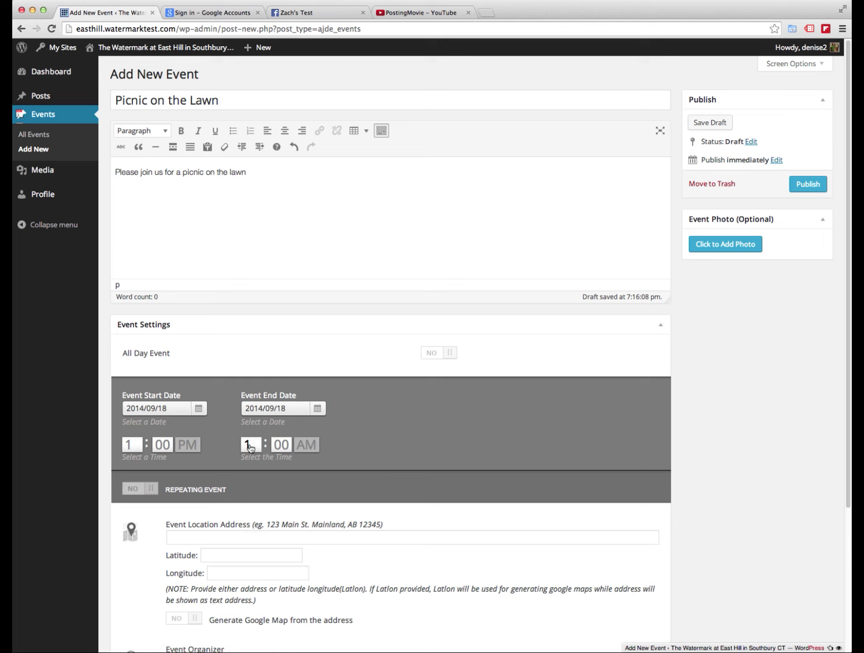
left_click(251, 445)
left_click(251, 482)
left_click(312, 446)
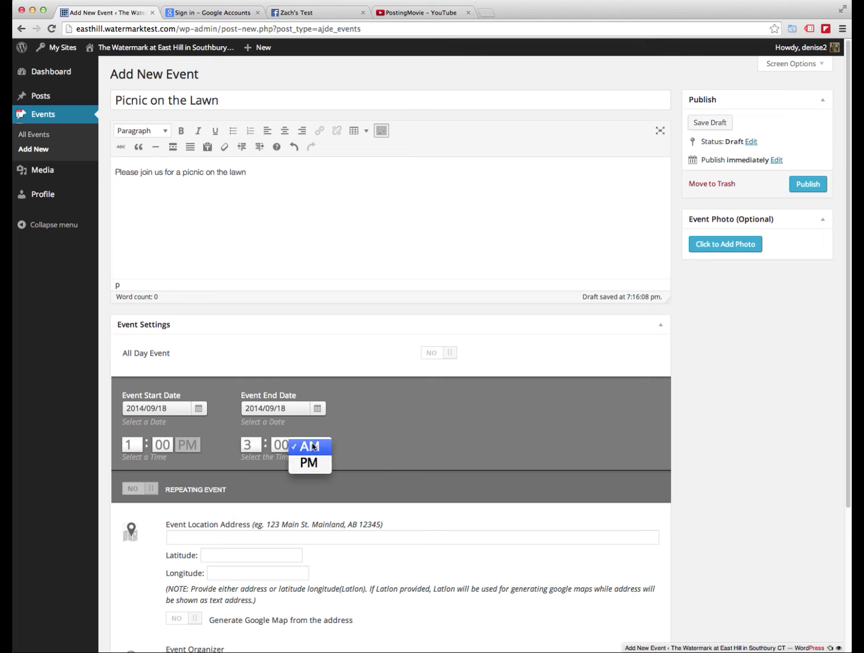
left_click(315, 464)
Try making the event repeat weekly, every 1 week with 4 repeats, and switch the repetition off again.
scroll(445, 489, "down", 4)
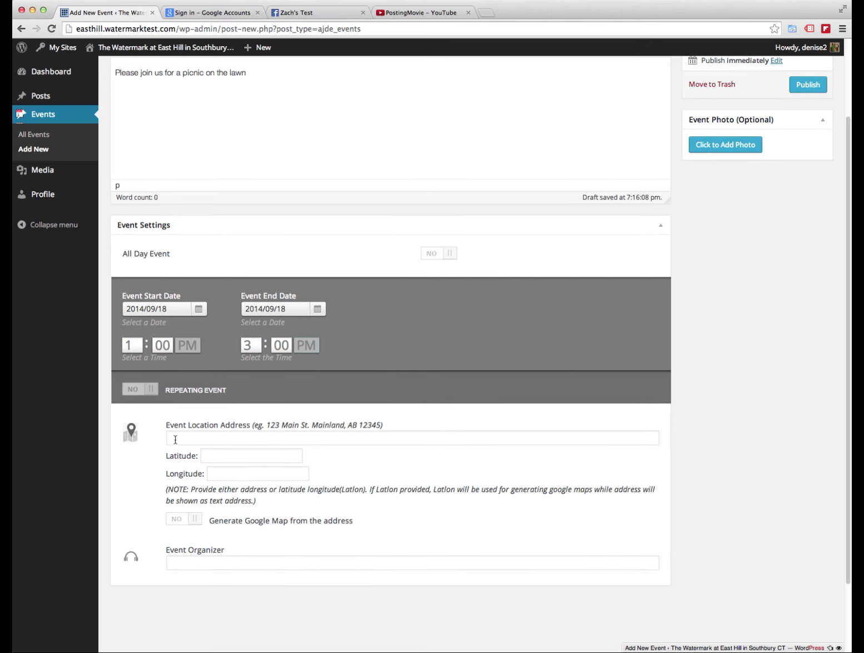
left_click(172, 395)
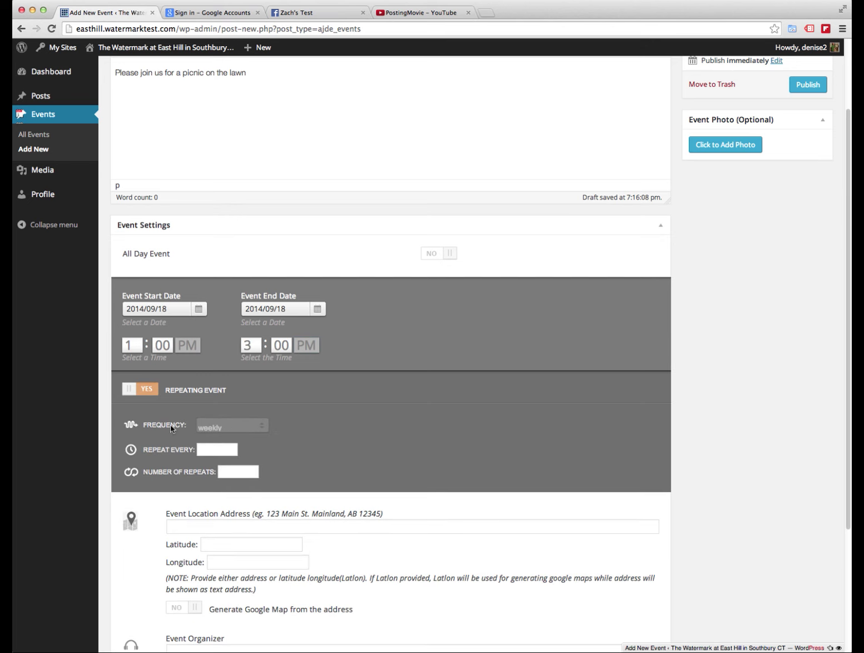
left_click(231, 428)
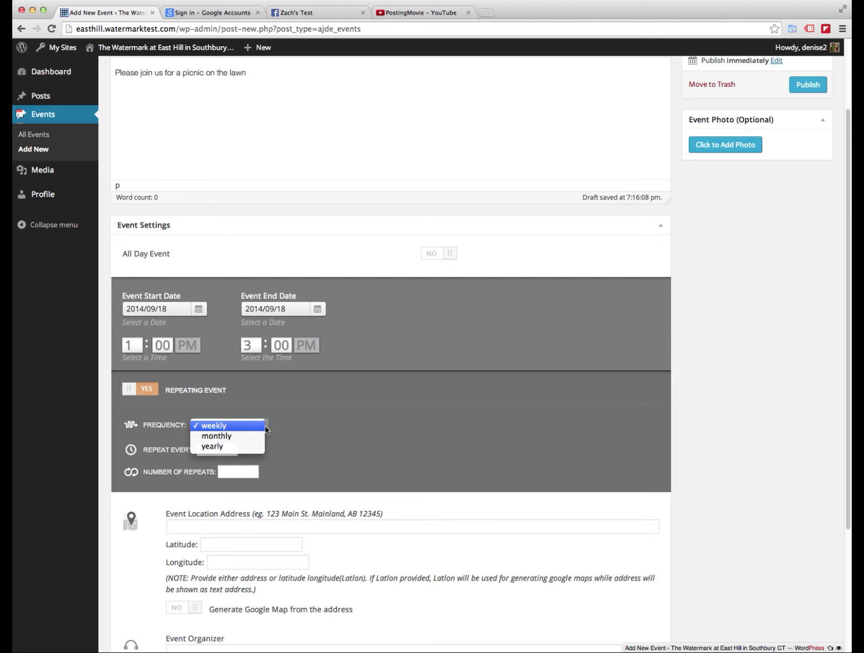
left_click(317, 433)
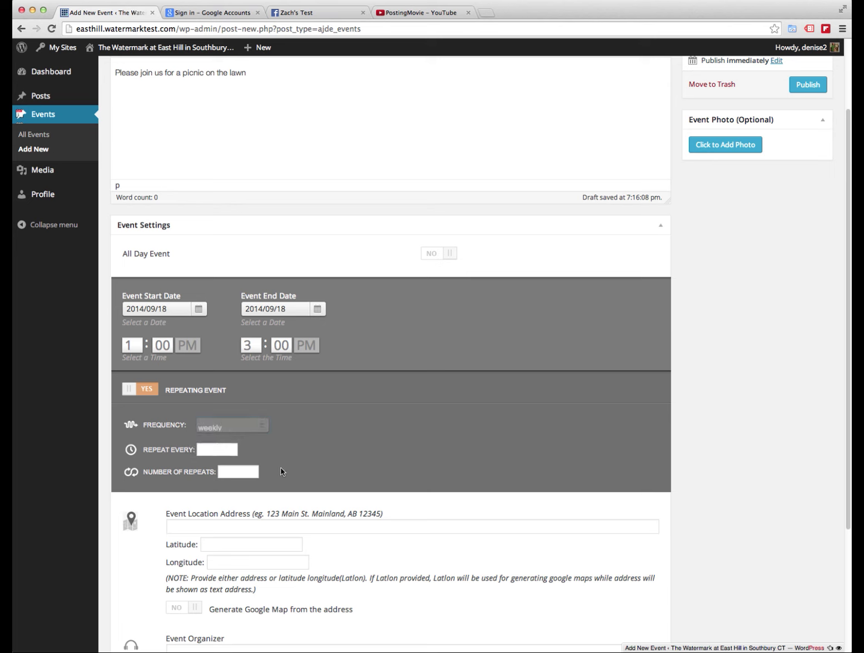
left_click(225, 450)
type("1")
left_click(238, 470)
type("4")
left_click(541, 464)
left_click(128, 392)
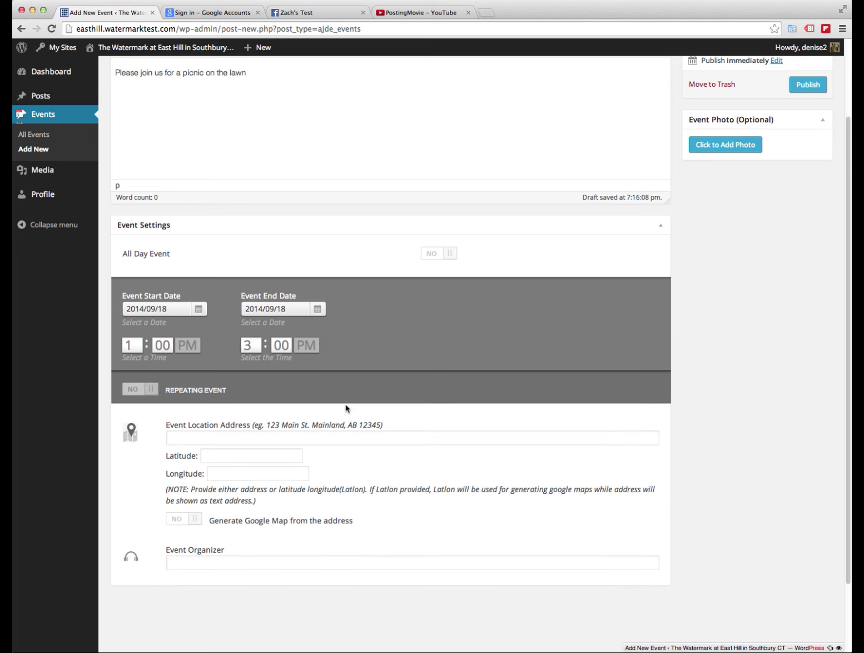
Fill in the event's location address from the saved suggestion starting with "20" and enable generating a Google Map from it.
left_click(260, 439)
type("20")
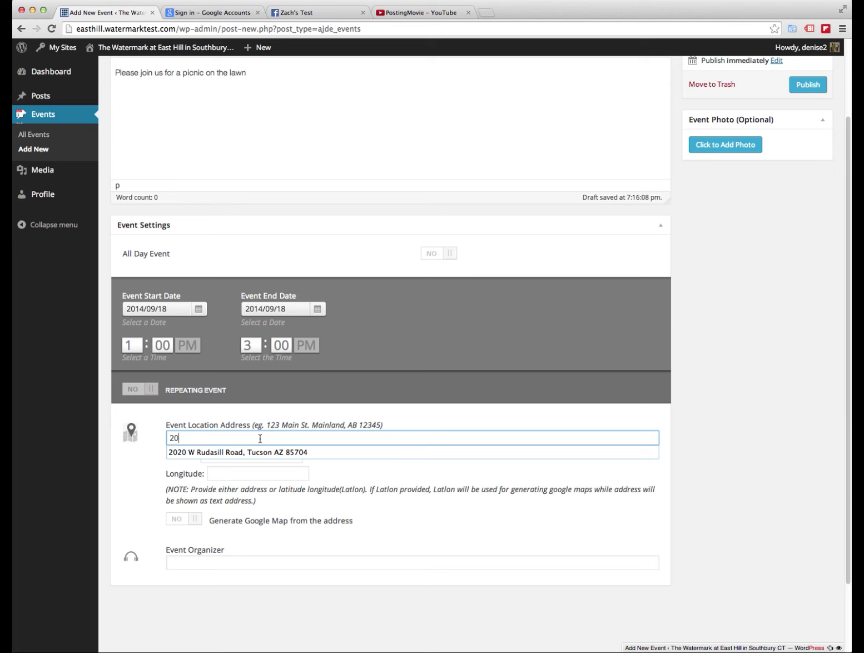
key("Down")
key("Return")
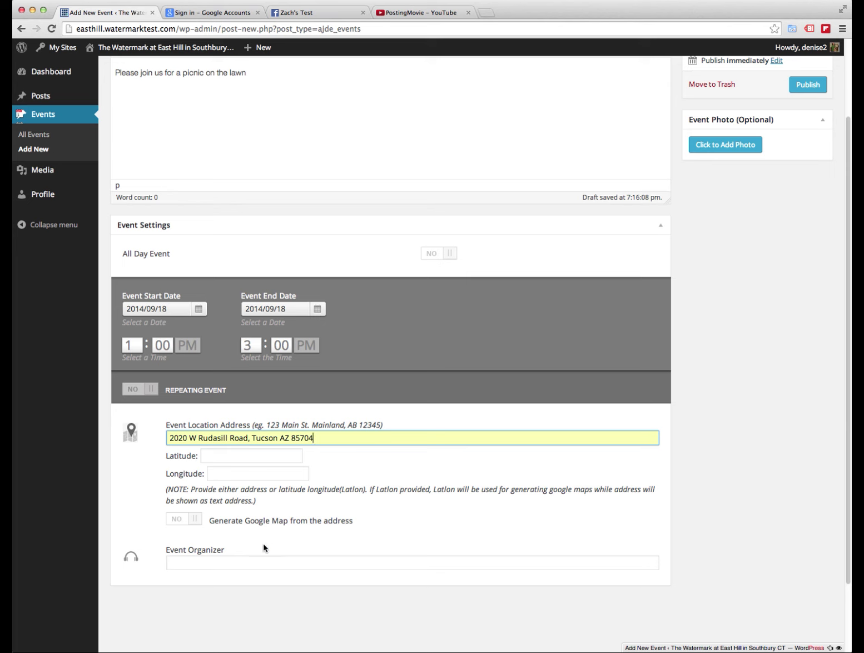
left_click(192, 520)
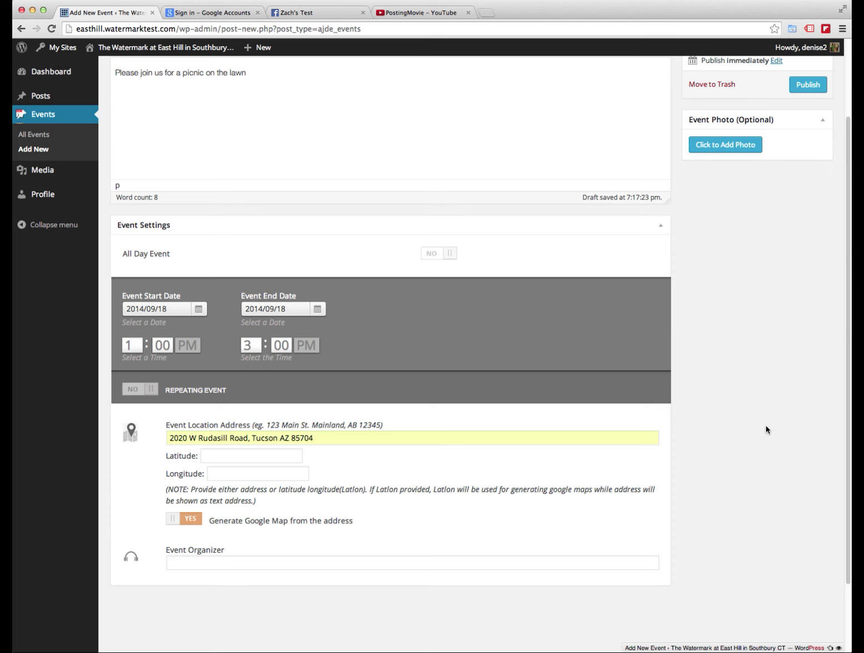
Set the event photo to the media library image of the salad in a green bowl.
scroll(766, 426, "up", 3)
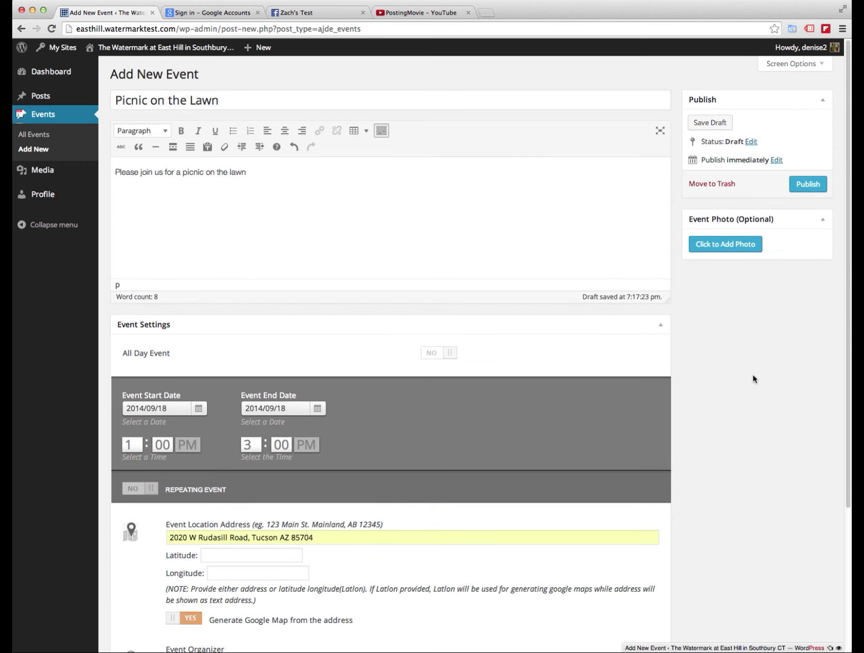
left_click(715, 244)
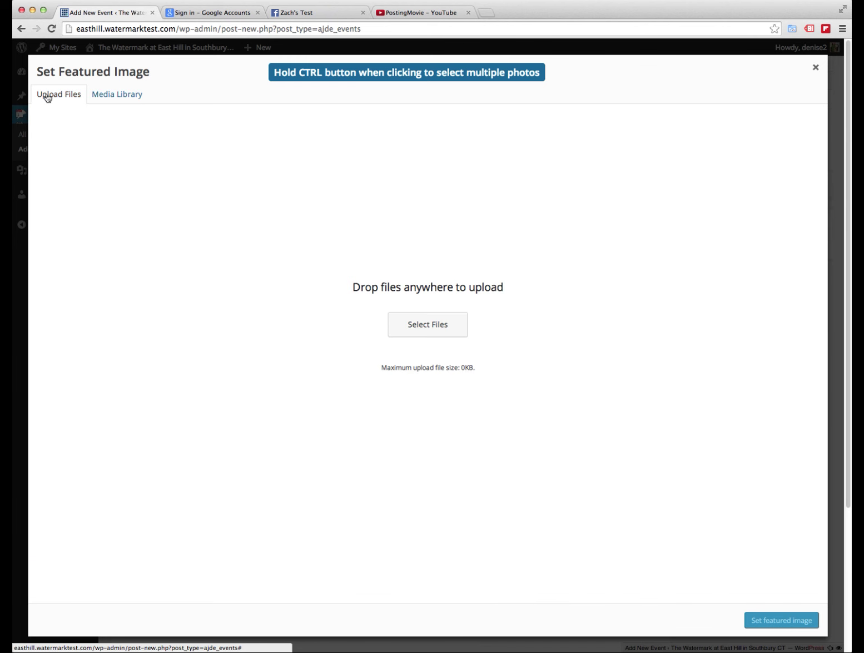
left_click(128, 95)
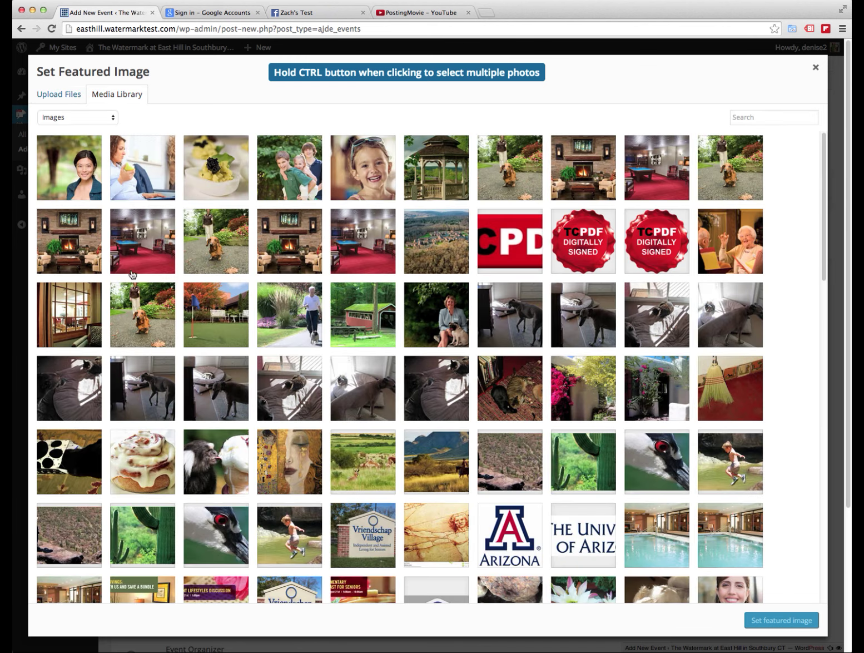
scroll(550, 350, "down", 5)
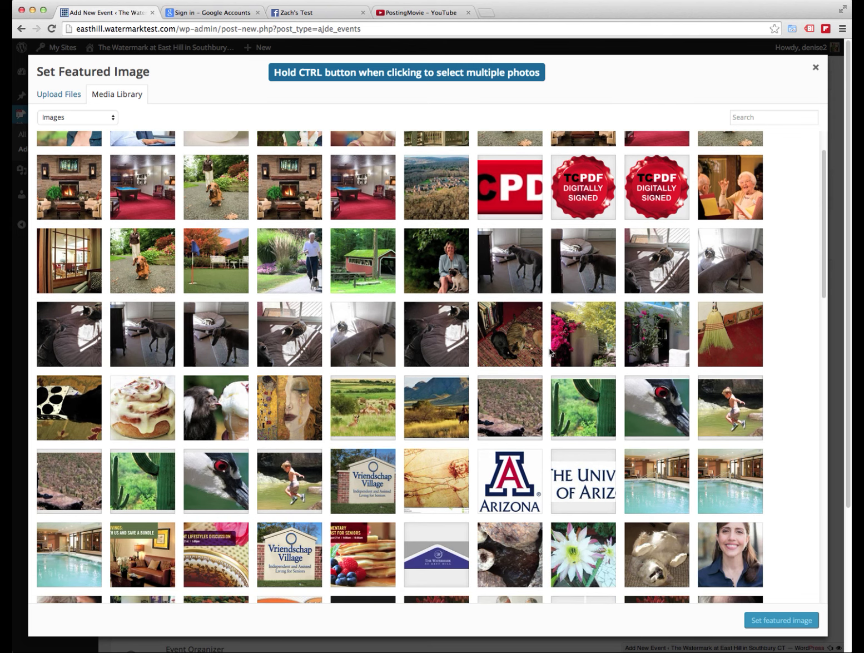
scroll(550, 350, "down", 2)
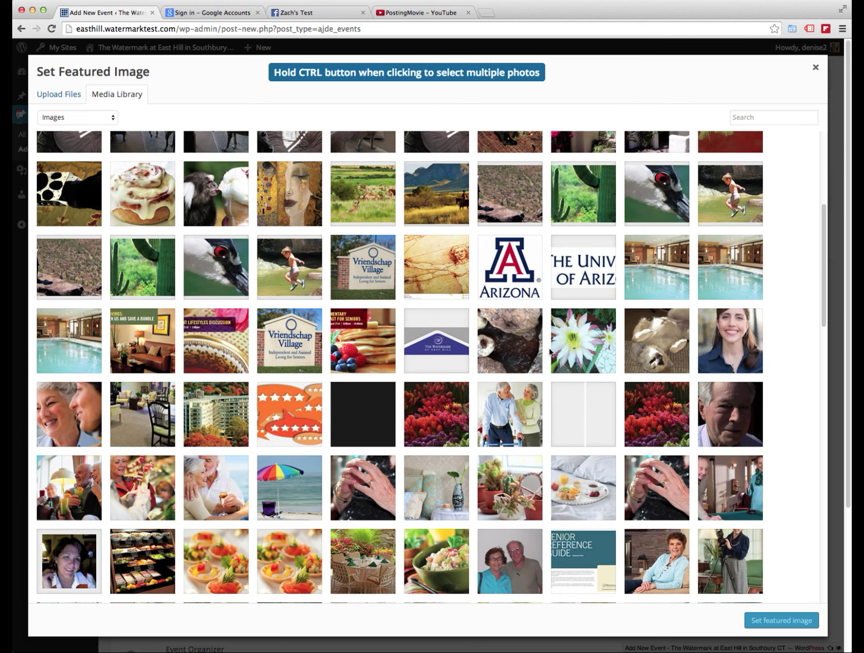
scroll(549, 351, "down", 2)
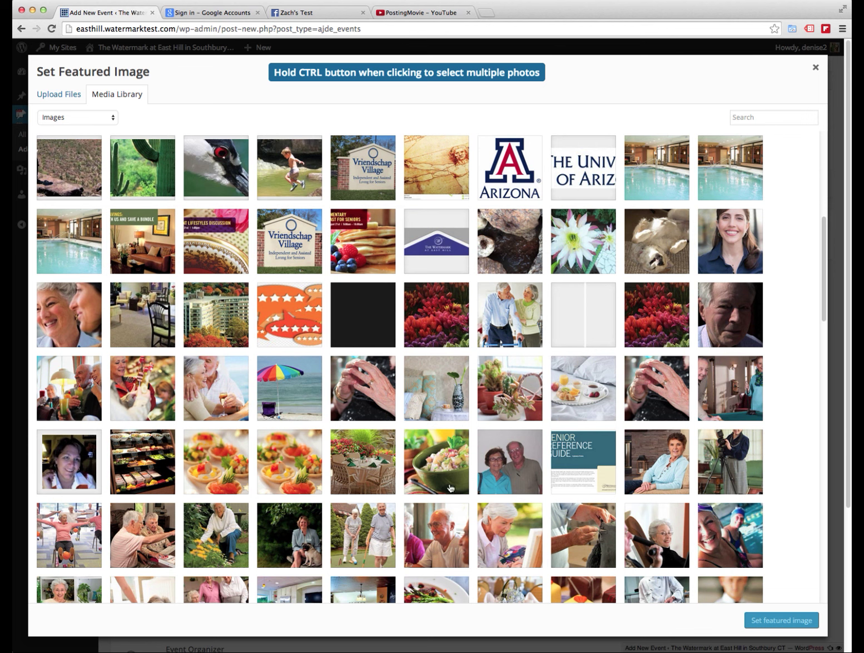
left_click(422, 468)
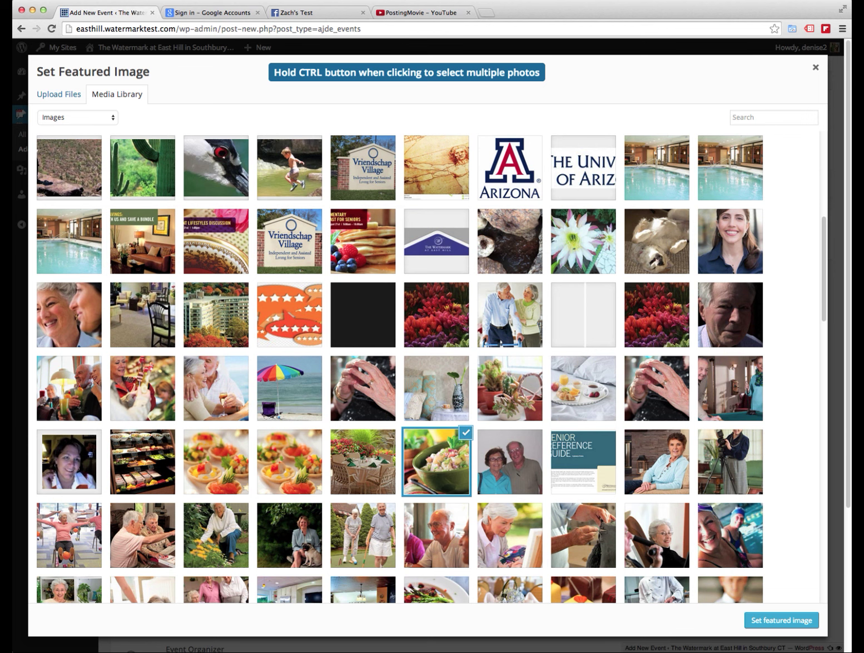
left_click(793, 620)
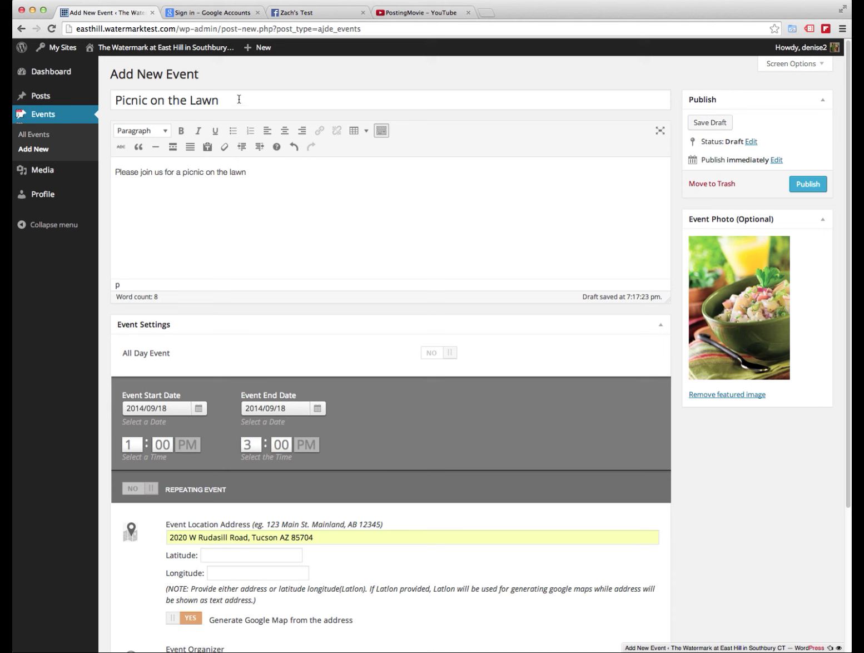
Add a period at the end of the event description and publish the event, accepting publication to Facebook and Google+.
left_click(252, 174)
type(".")
left_click(807, 184)
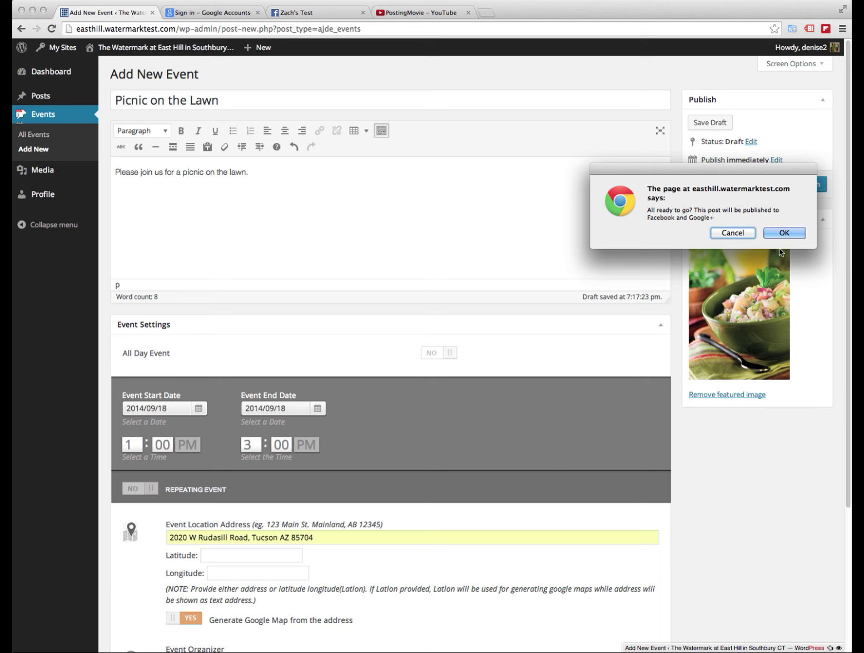
left_click(783, 233)
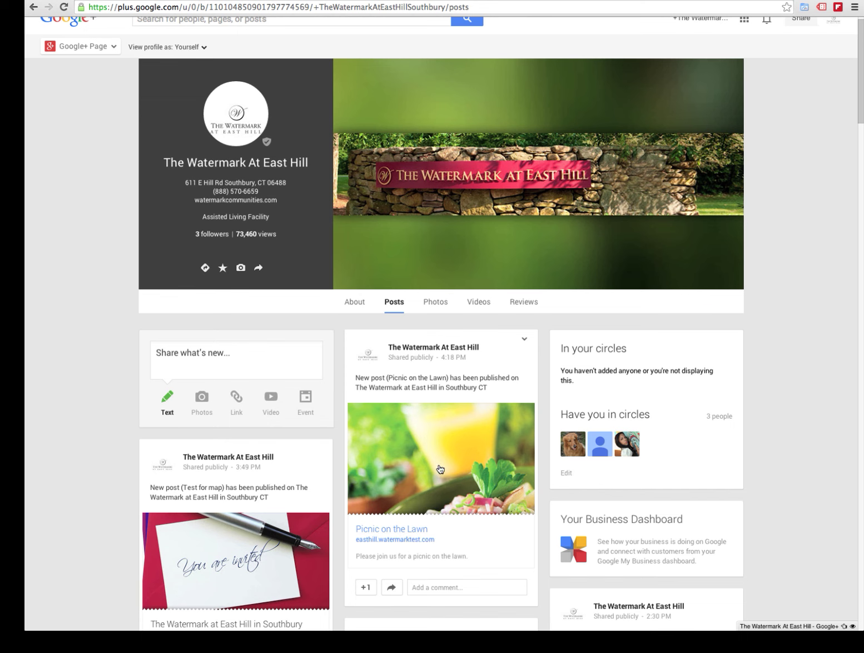
Review the "Picnic on the Lawn" post on the Google+ page and open its linked event in the site calendar.
scroll(93, 488, "down", 1)
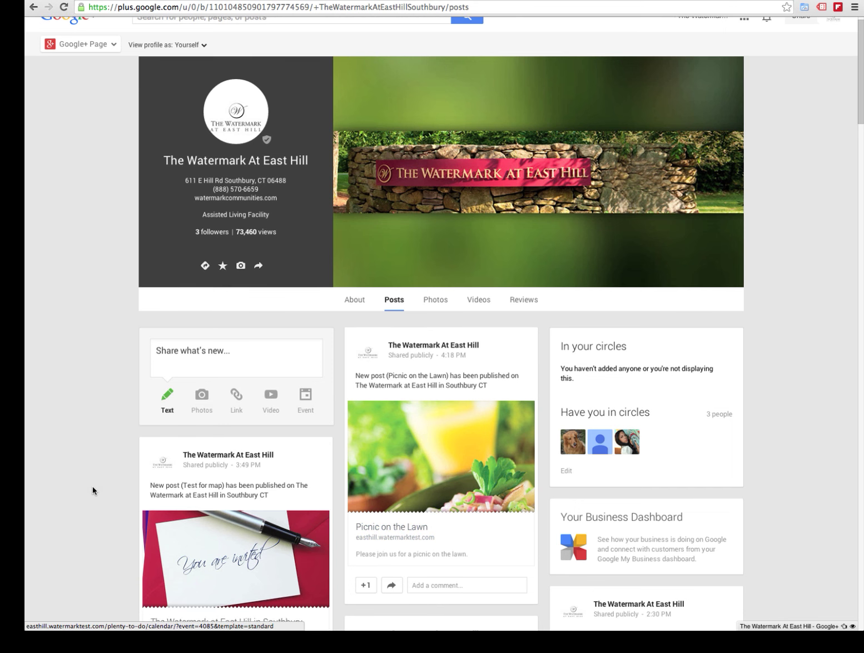
scroll(93, 487, "down", 3)
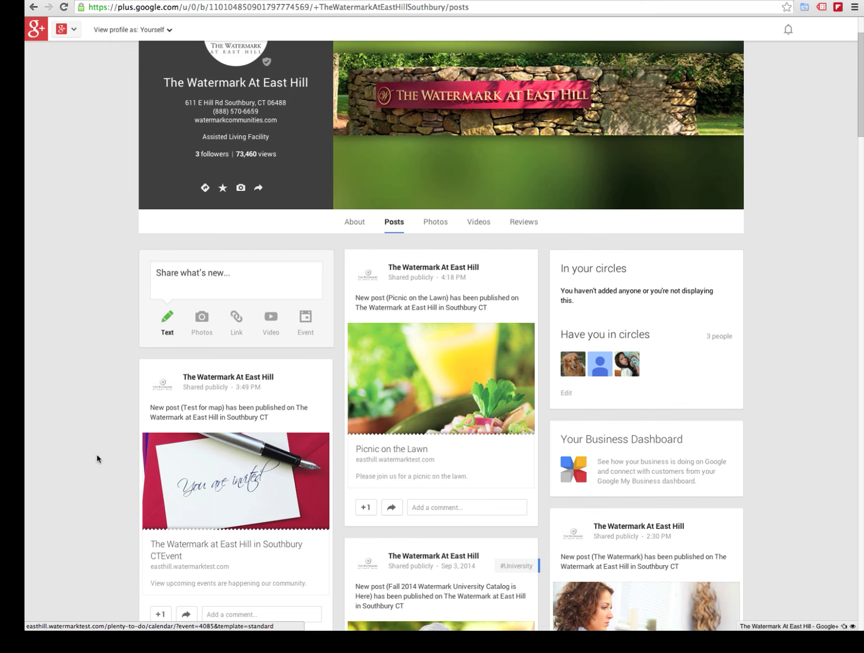
scroll(97, 455, "down", 1)
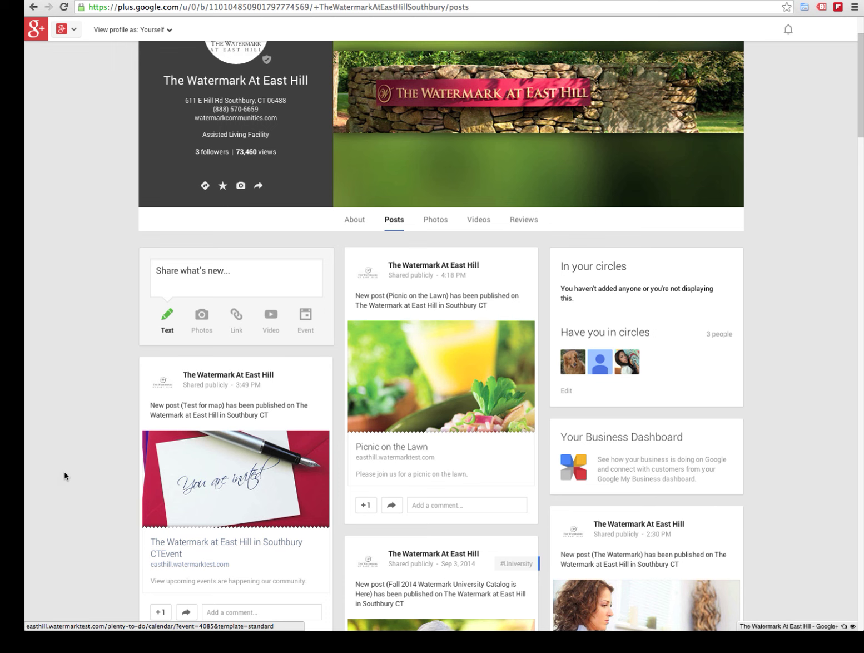
scroll(79, 476, "up", 3)
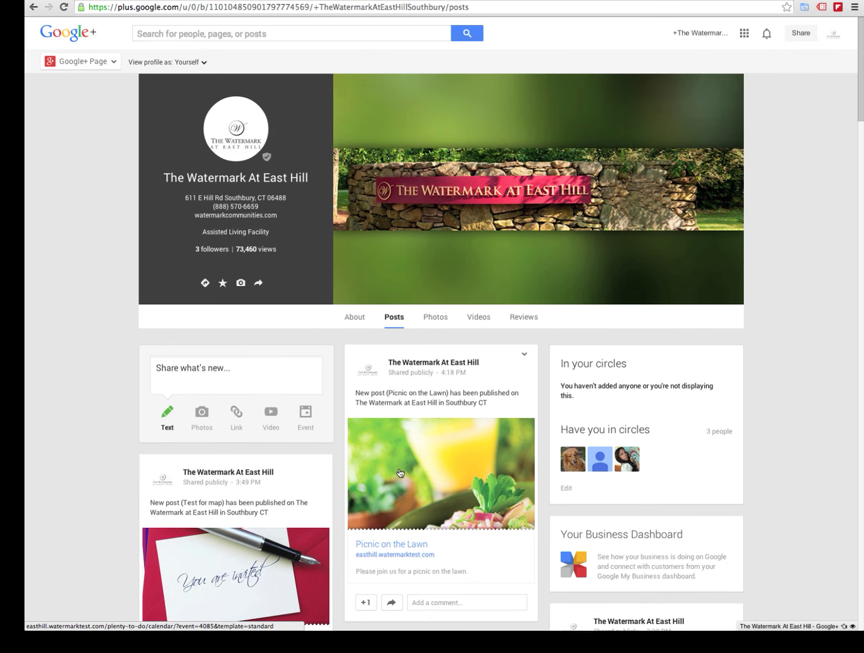
left_click(418, 474)
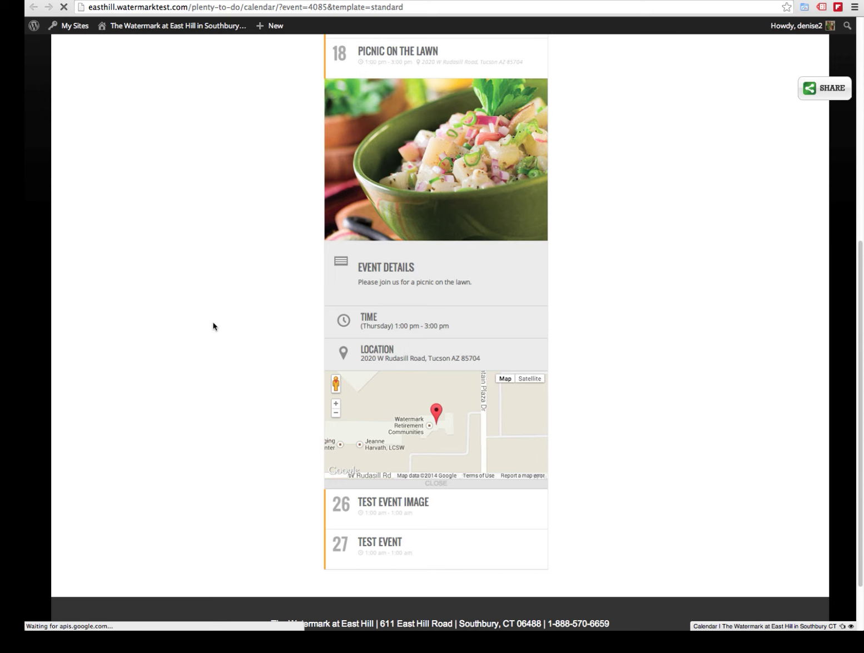
Switch to the Facebook page "Zach's Test" and open the event link from its "Picnic on the Lawn" post.
key("ctrl+Tab")
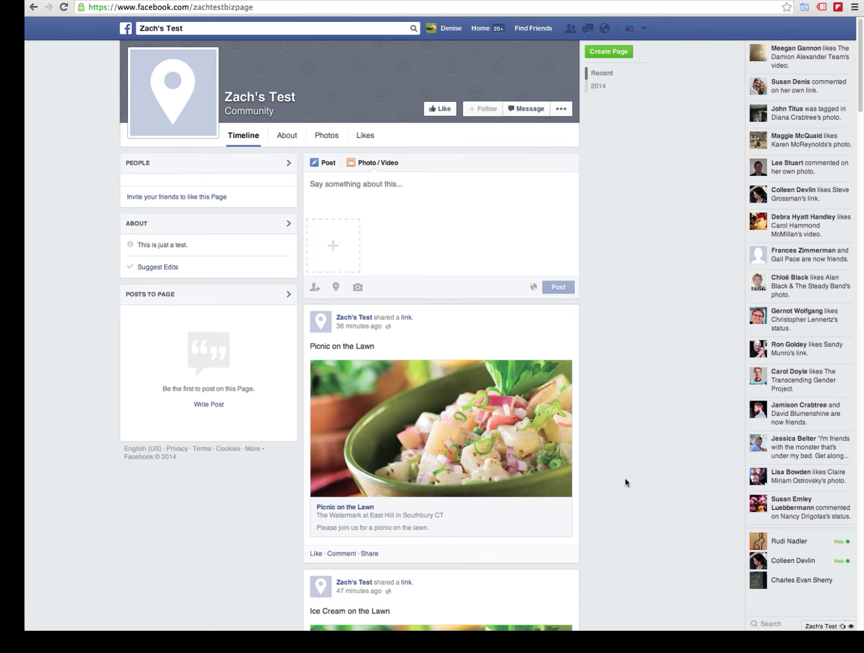
left_click(462, 428)
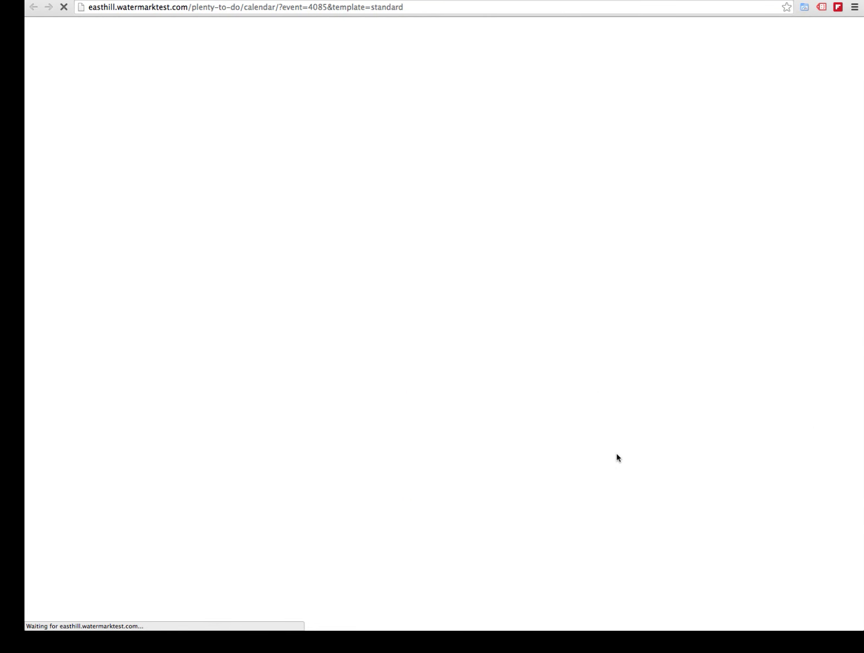